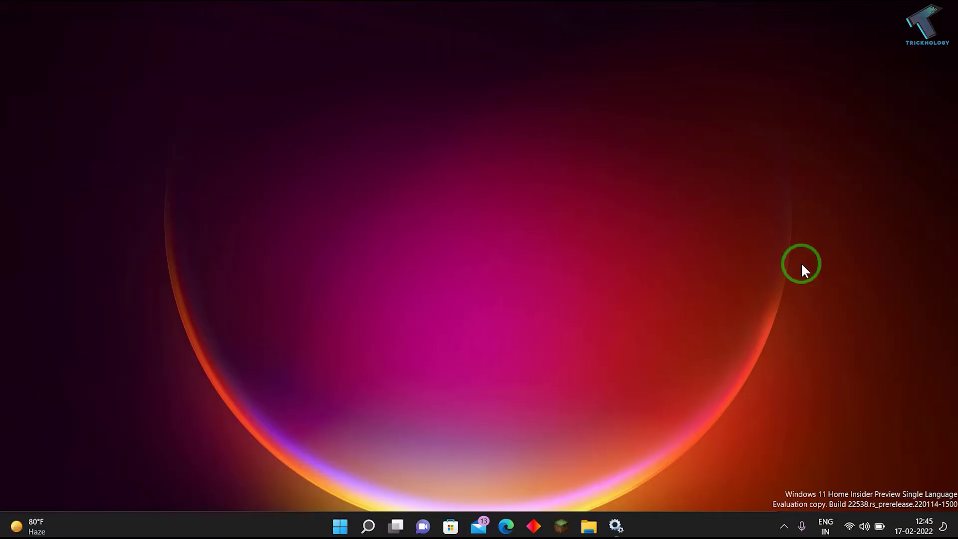
# - Toggle Airplane mode on and back off from Quick Settings
pyautogui.click(850, 528)
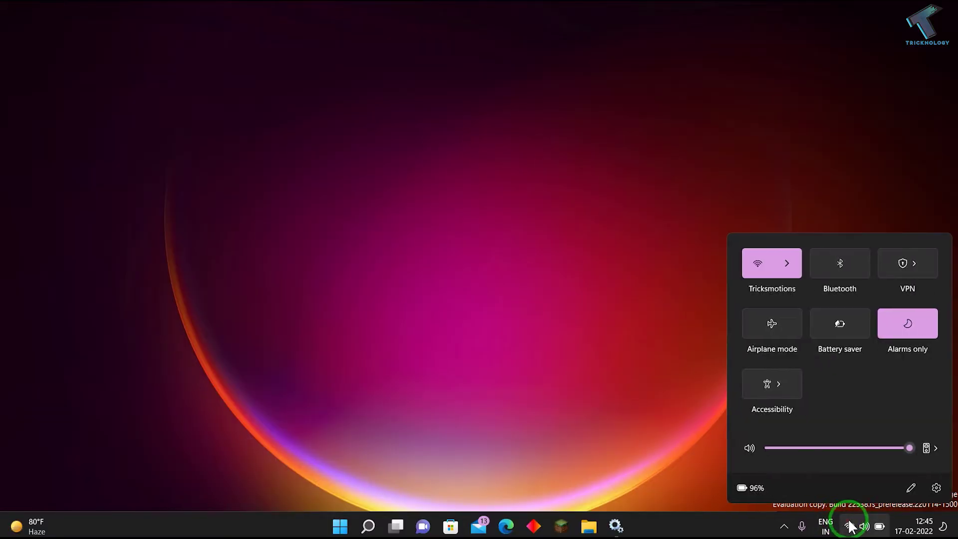
pyautogui.click(789, 335)
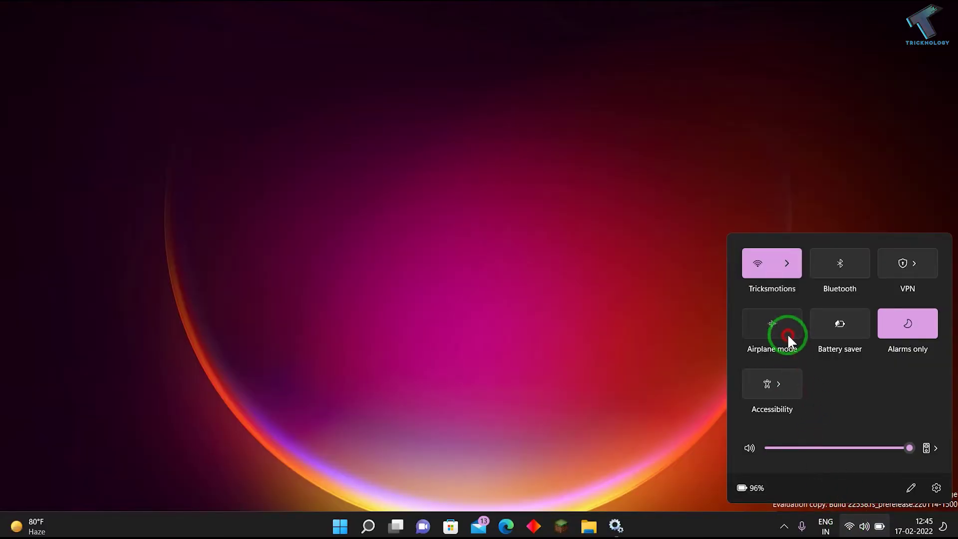
pyautogui.click(788, 334)
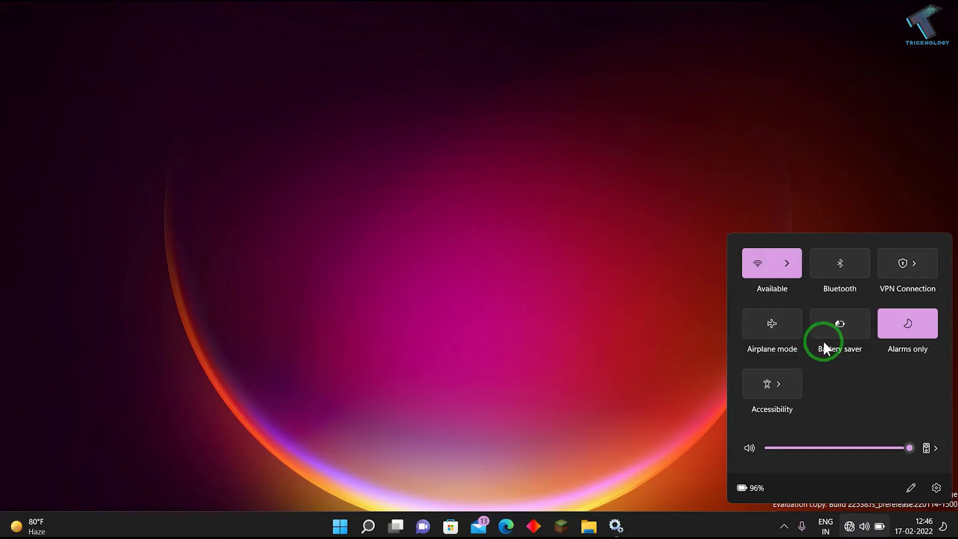
# - Forget the saved Tricksmotions Wi-Fi network
pyautogui.click(786, 266)
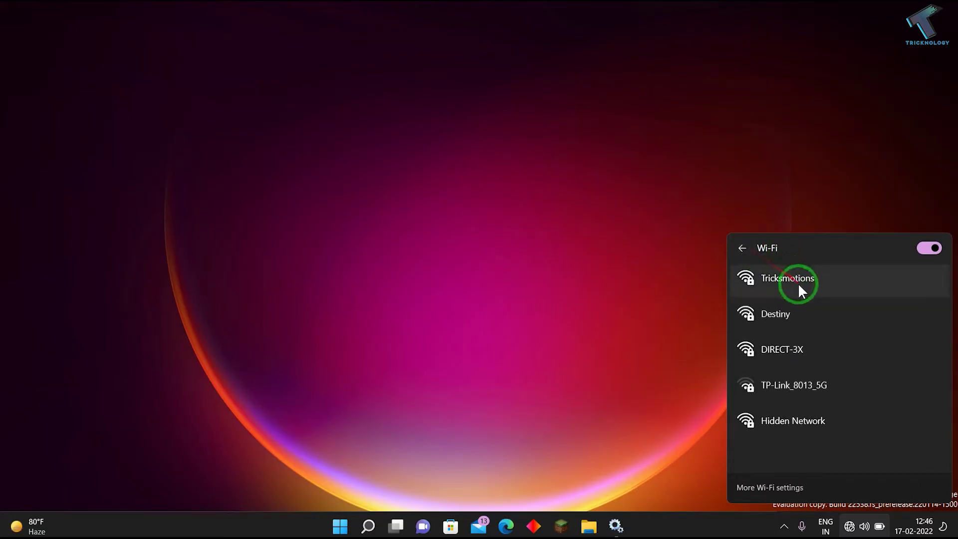
pyautogui.click(799, 284)
pyautogui.rightClick(799, 285)
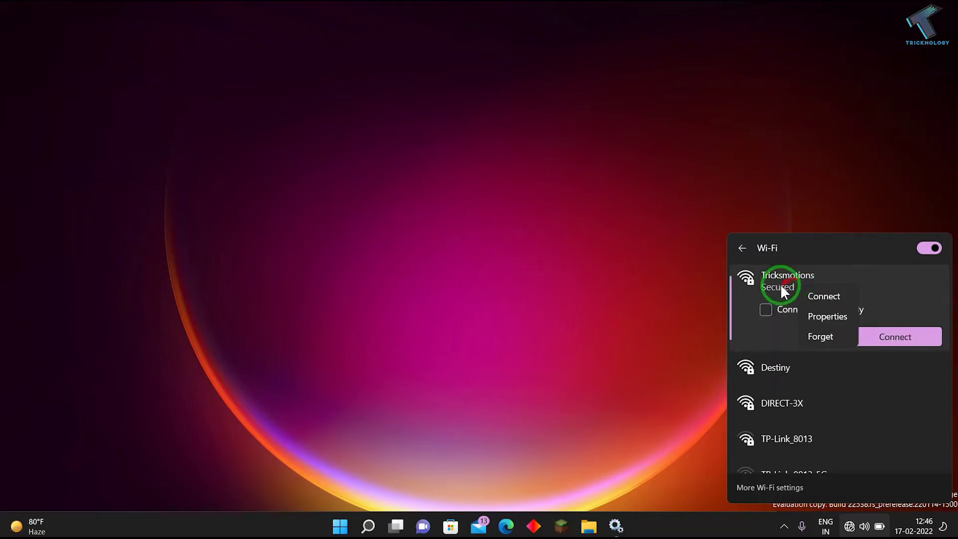
pyautogui.click(823, 338)
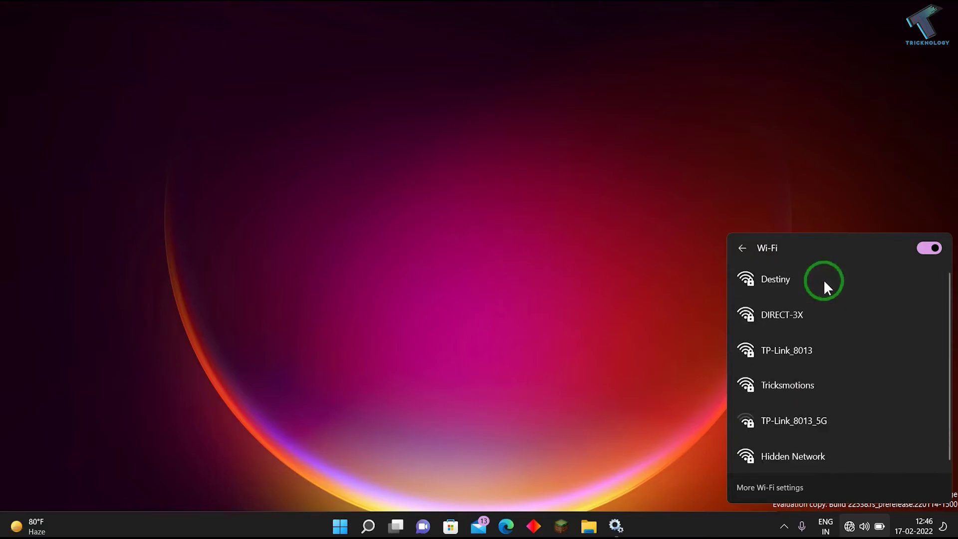
# - Start reconnecting to Tricksmotions with 'Connect automatically' unchecked
pyautogui.click(820, 378)
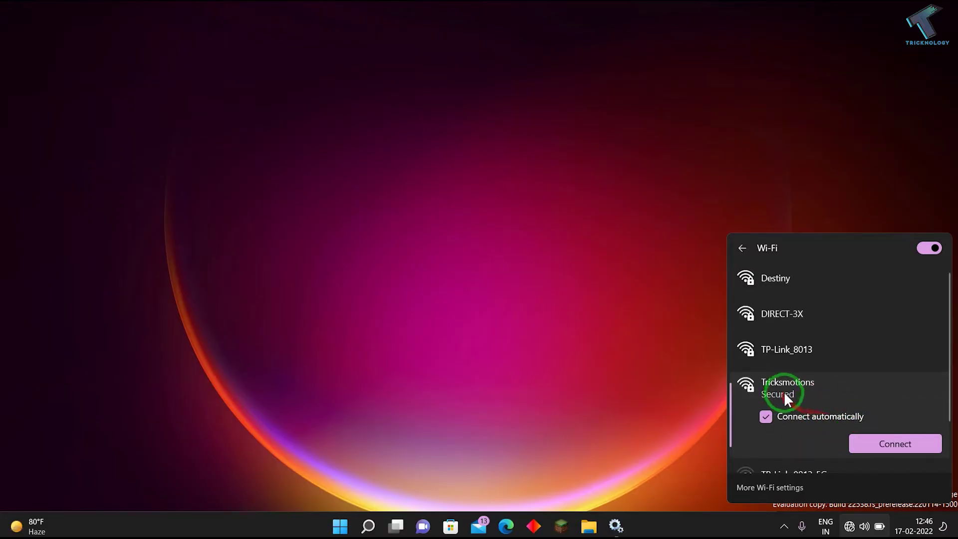
pyautogui.click(792, 412)
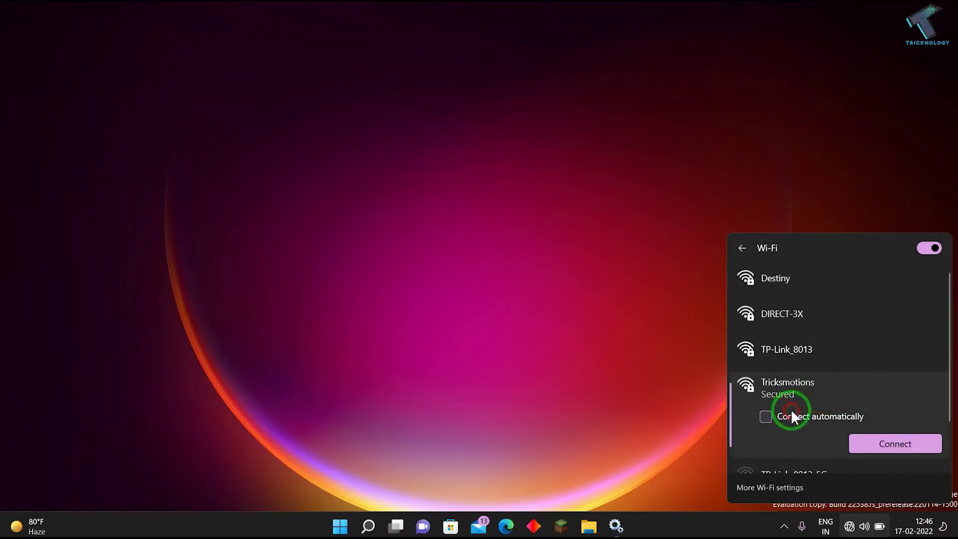
pyautogui.click(876, 437)
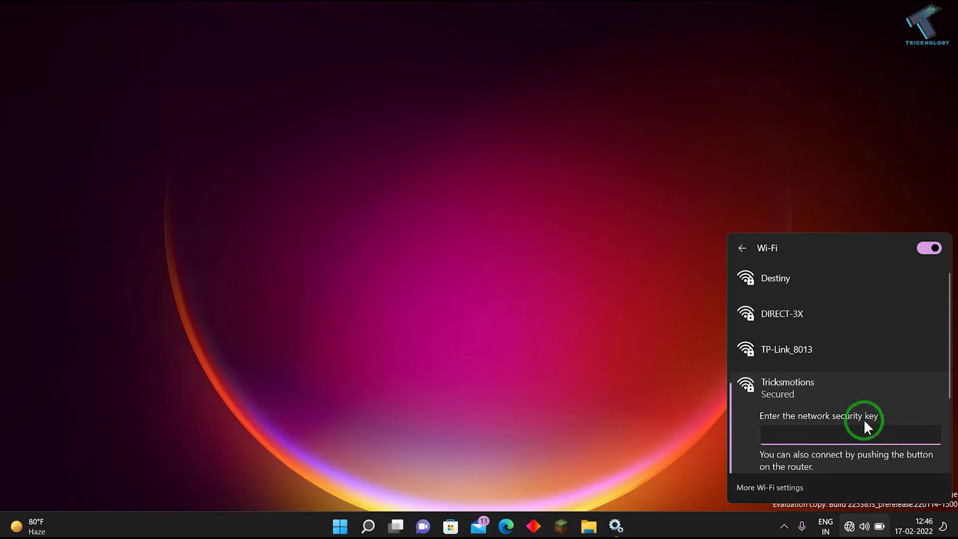
# - Enter the network security key to reconnect to Tricksmotions, then bring up its options
pyautogui.write('****')
pyautogui.write('****')
pyautogui.write('****')
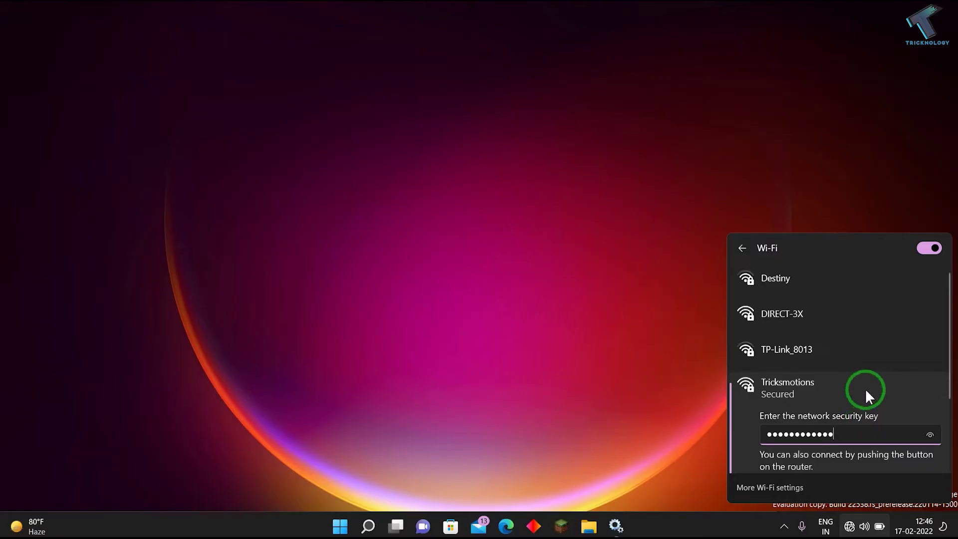
pyautogui.click(822, 427)
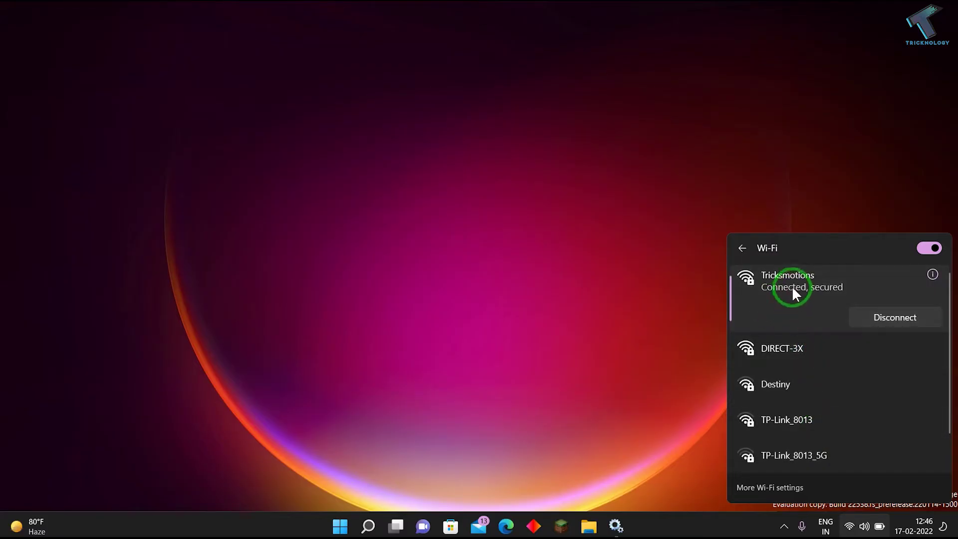
pyautogui.rightClick(794, 292)
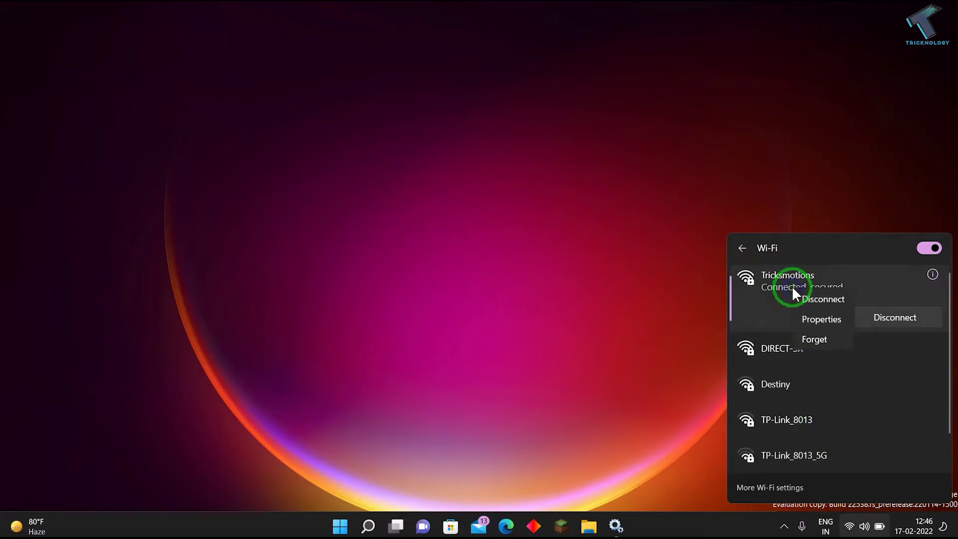
# - In Tricksmotions properties, enable 'Connect automatically when in range', keep the Private profile, and close Settings
pyautogui.click(819, 327)
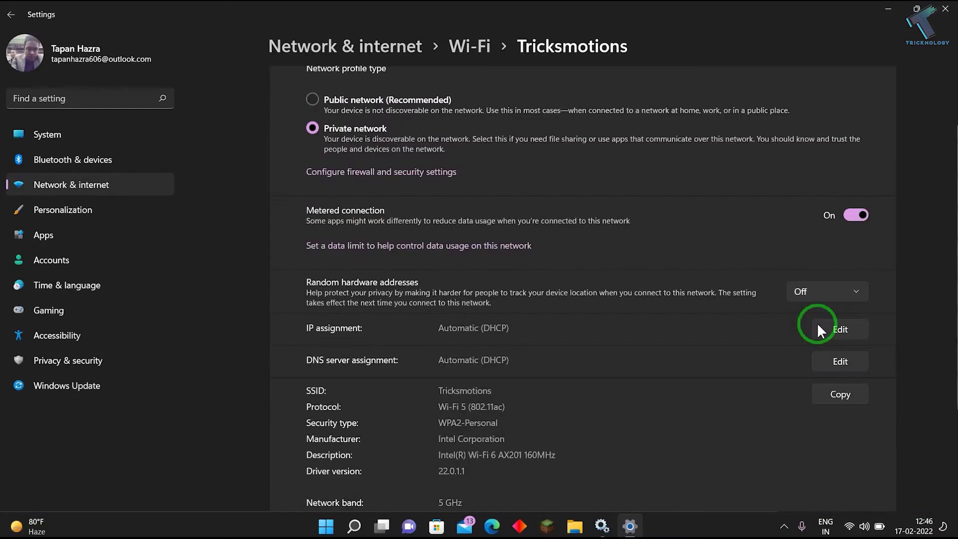
pyautogui.scroll(1, 462, 184)
pyautogui.scroll(1, 463, 185)
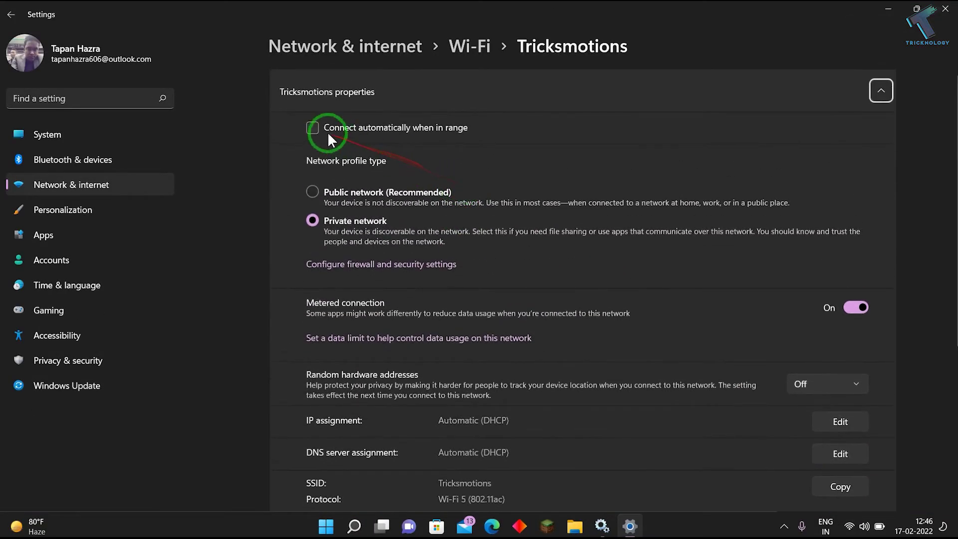
pyautogui.click(341, 130)
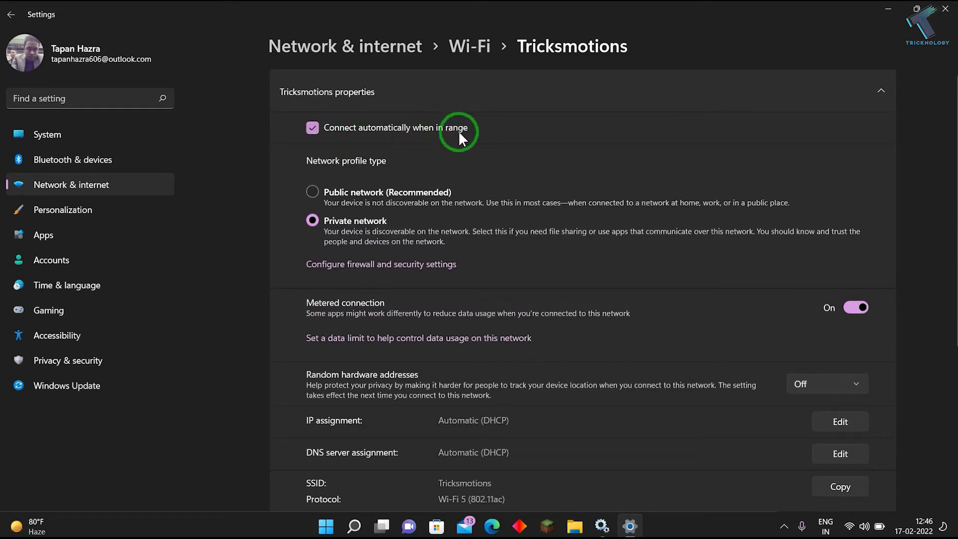
pyautogui.click(334, 231)
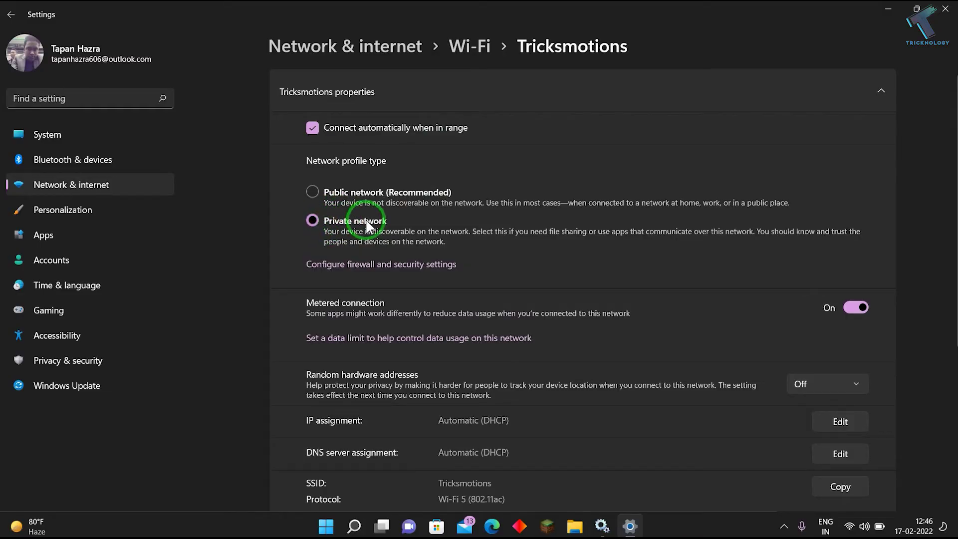
pyautogui.click(941, 9)
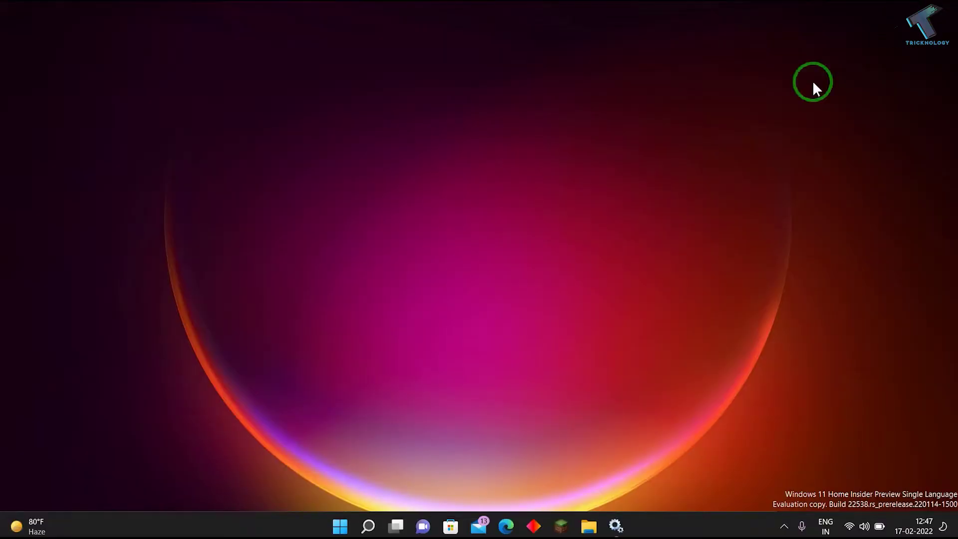
# - Search Start for services.msc and launch the Services console
pyautogui.click(368, 526)
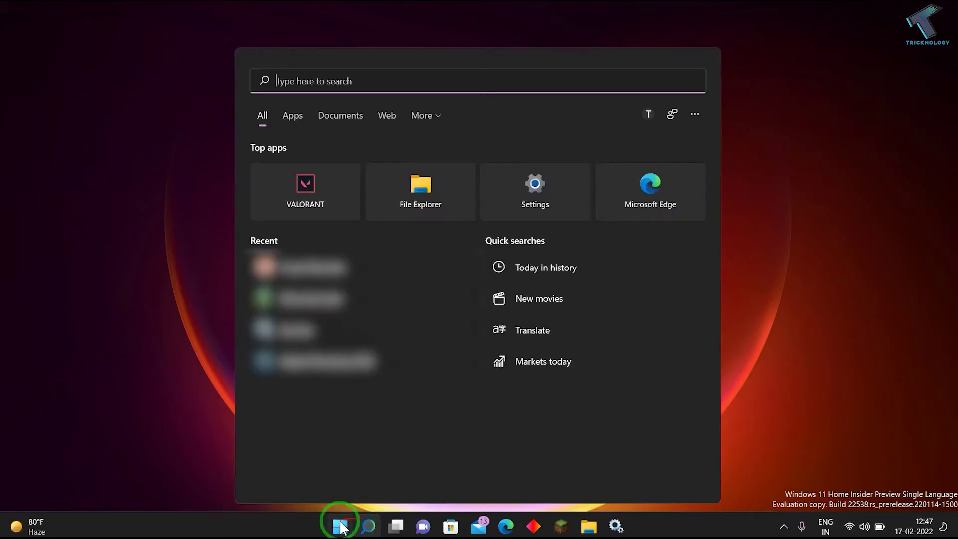
pyautogui.click(342, 527)
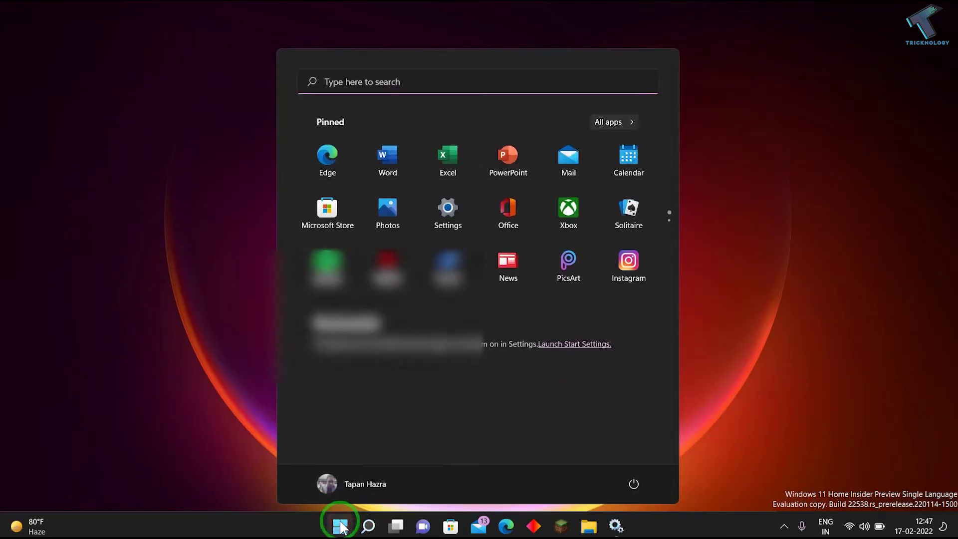
pyautogui.write('services')
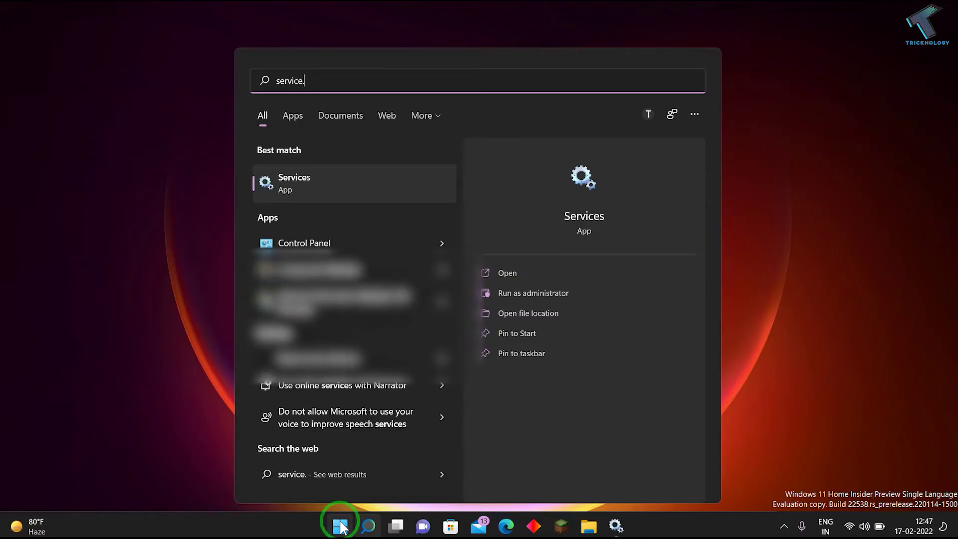
pyautogui.write('.')
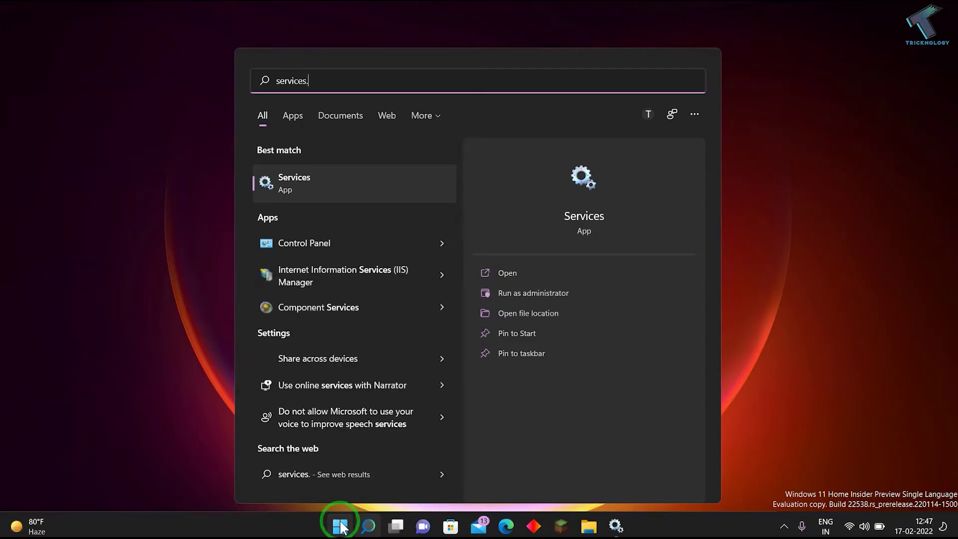
pyautogui.write('msc')
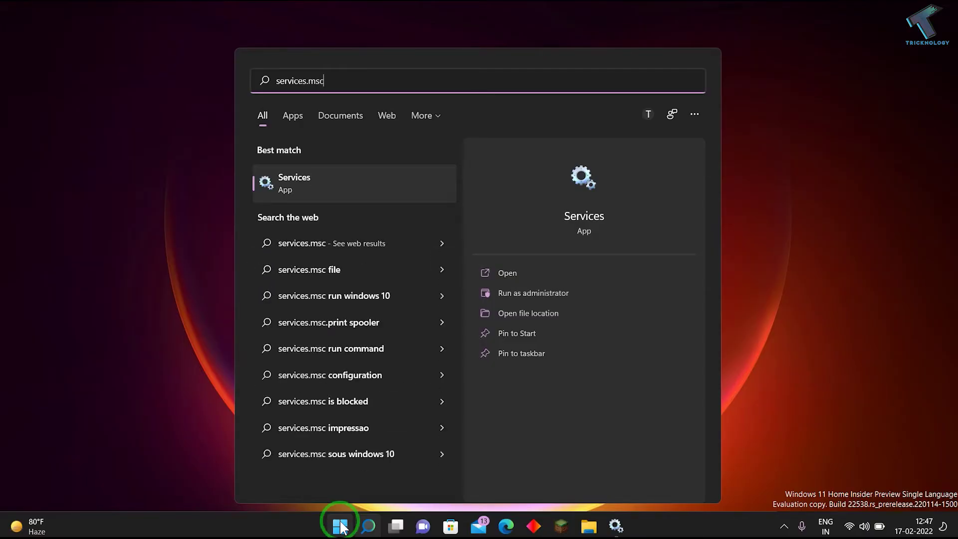
pyautogui.click(341, 528)
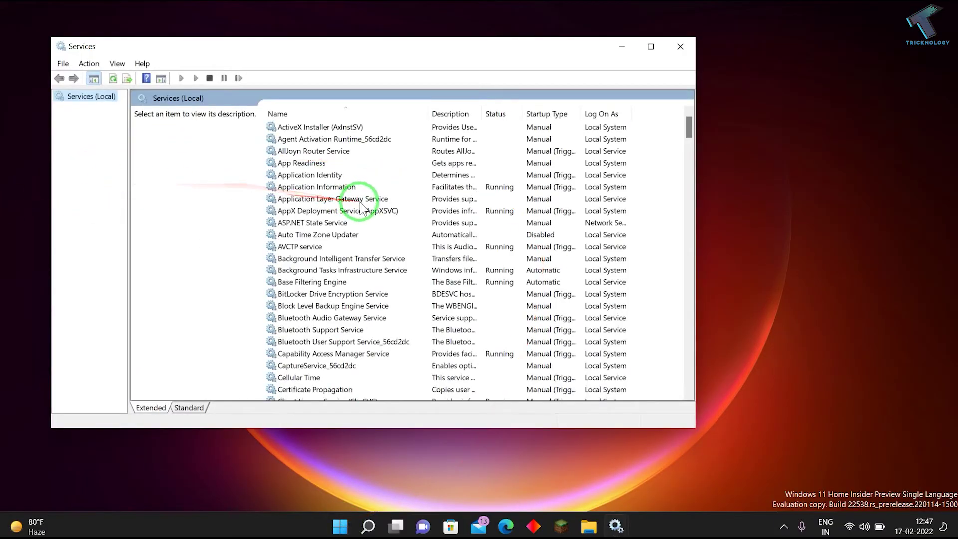
# - Set the WLAN AutoConfig service's startup type to Automatic
pyautogui.click(361, 201)
pyautogui.moveTo(687, 125); pyautogui.dragTo(688, 381)
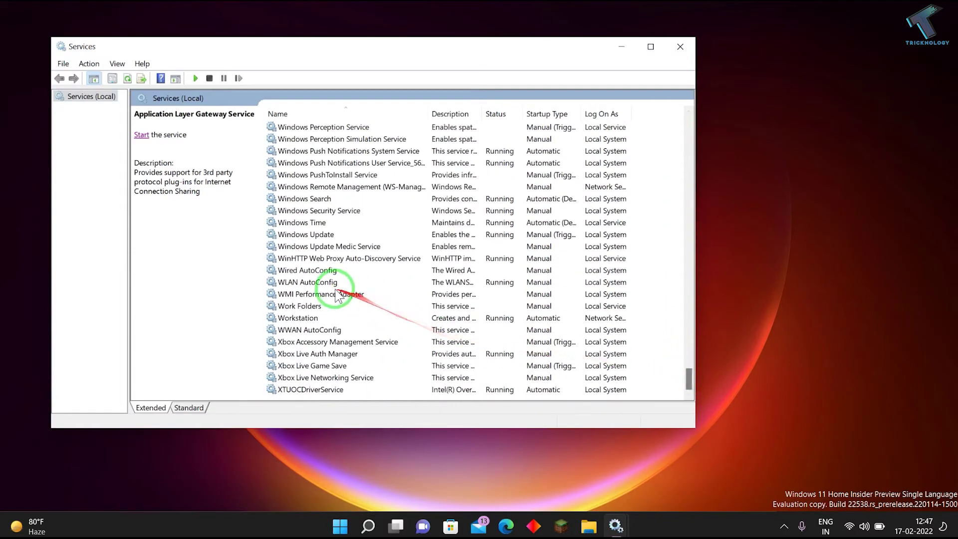
pyautogui.click(328, 283)
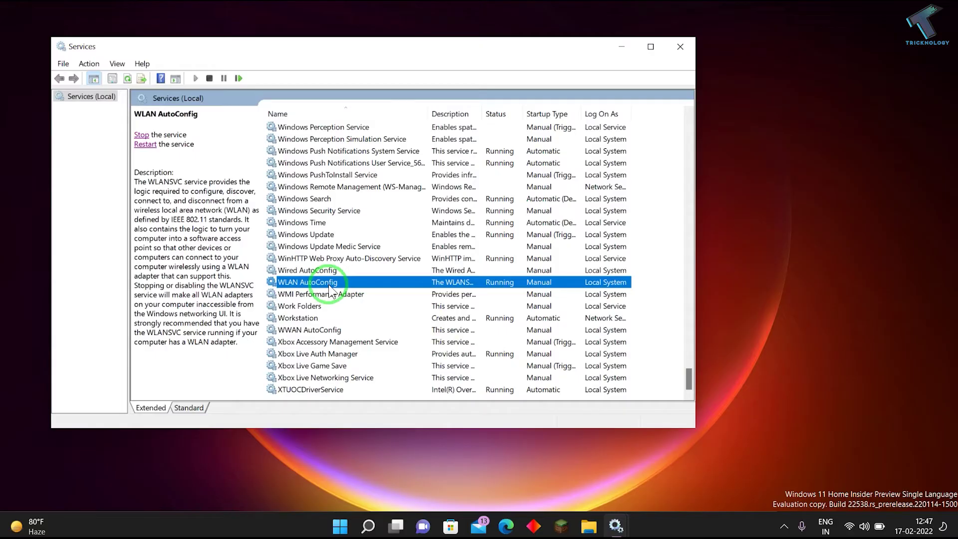
pyautogui.rightClick(329, 284)
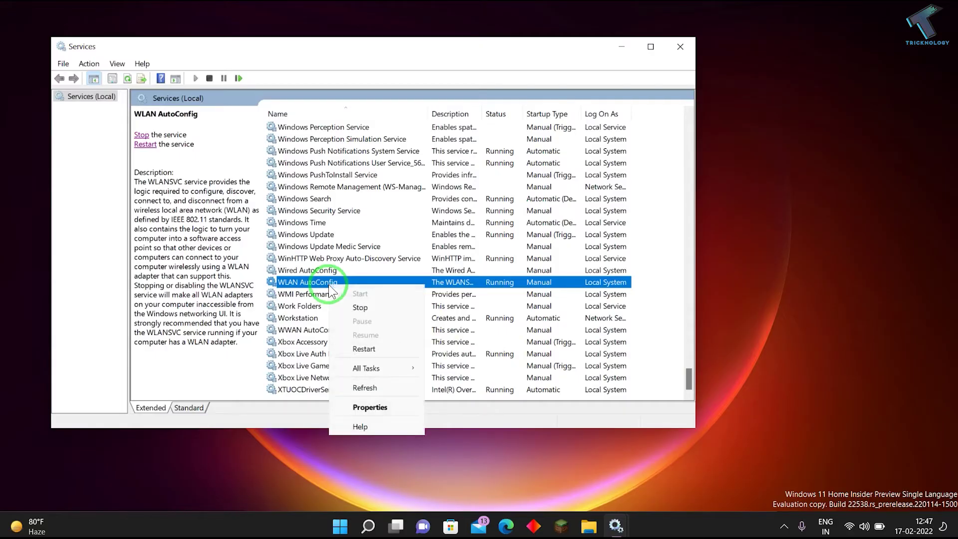
pyautogui.click(370, 408)
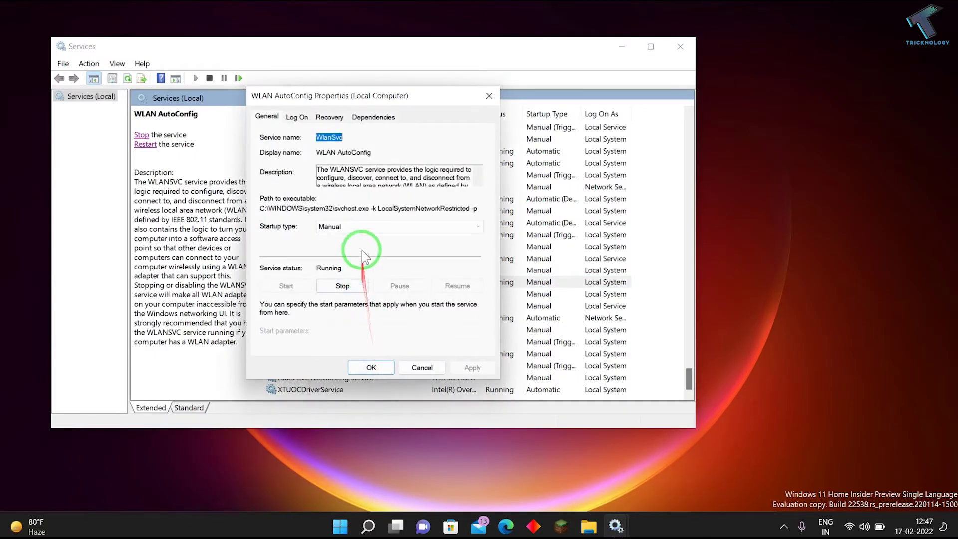
pyautogui.click(362, 226)
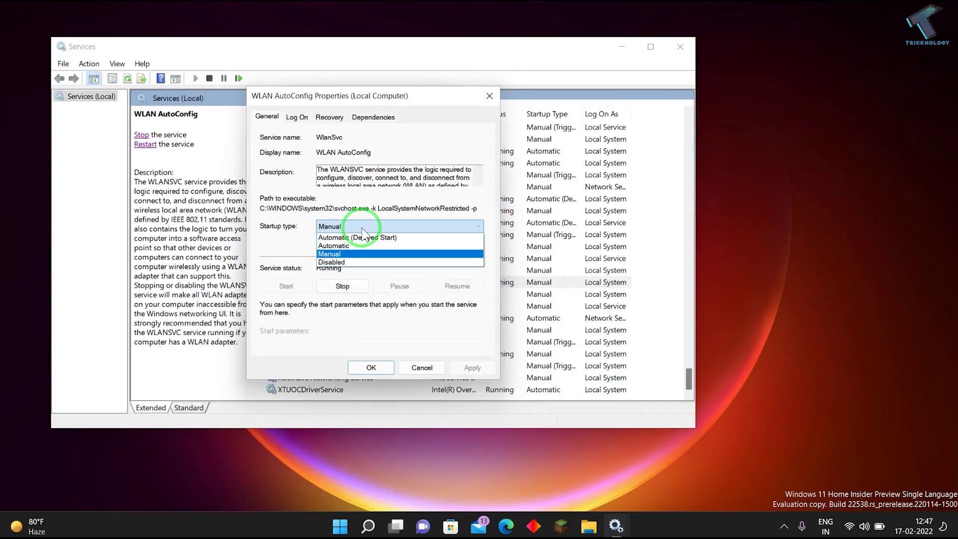
pyautogui.click(361, 246)
pyautogui.click(473, 368)
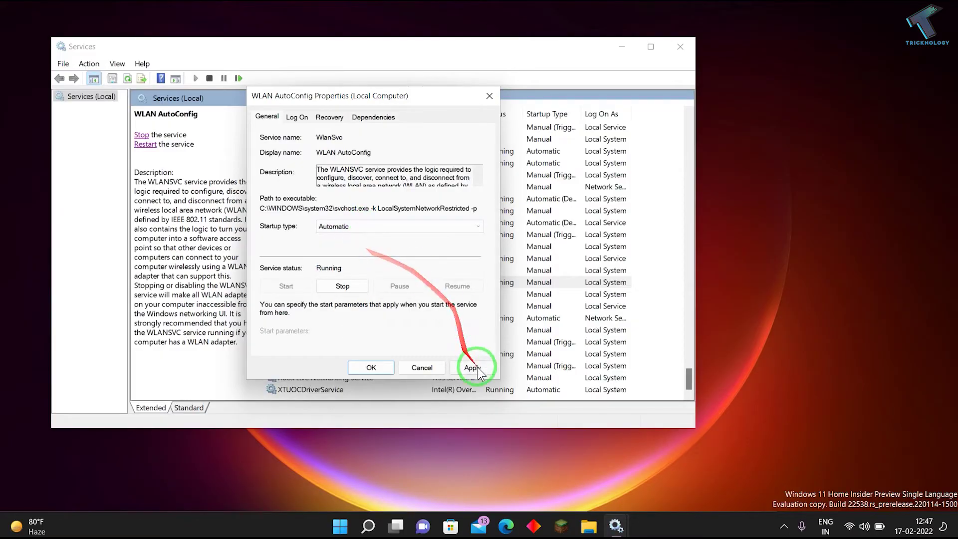
pyautogui.click(371, 368)
pyautogui.click(340, 282)
# - Restart WLAN AutoConfig and close Services
pyautogui.rightClick(333, 283)
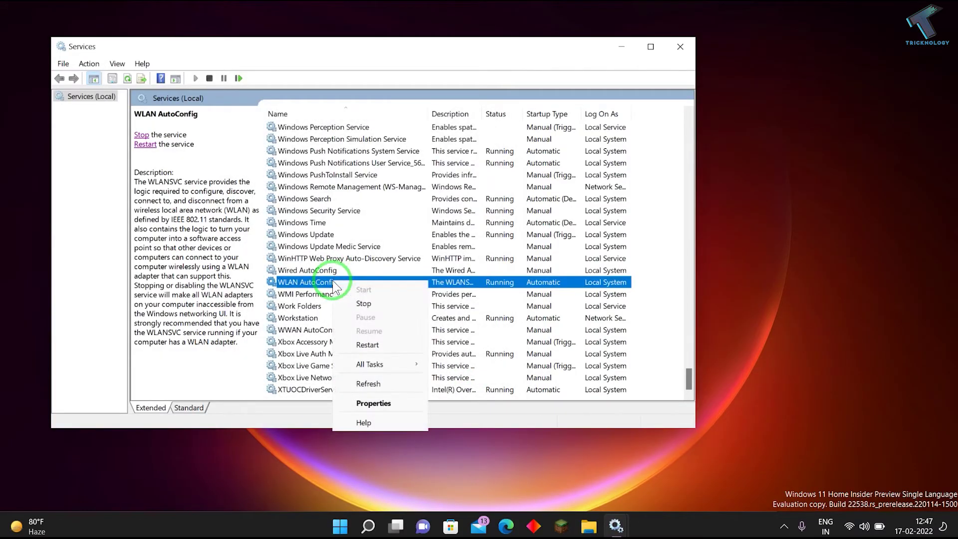
pyautogui.click(369, 345)
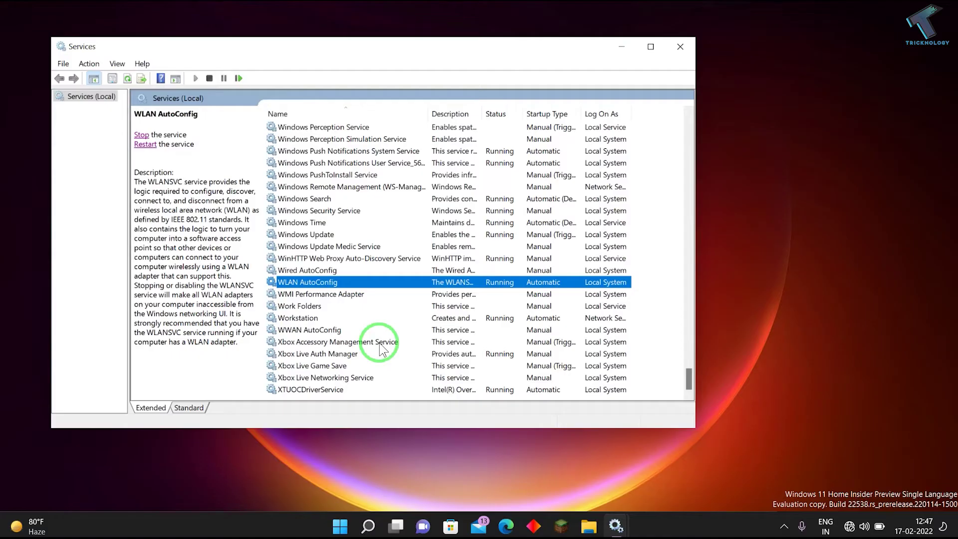
pyautogui.click(672, 47)
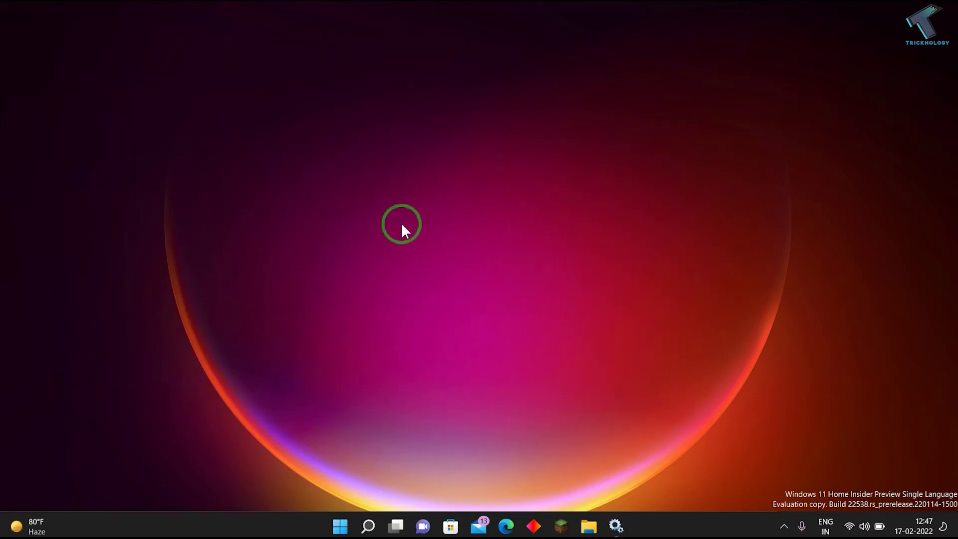
# - Open Device Manager from Win+X and start Update driver for the Intel Wi-Fi 6 AX201 adapter
pyautogui.rightClick(340, 524)
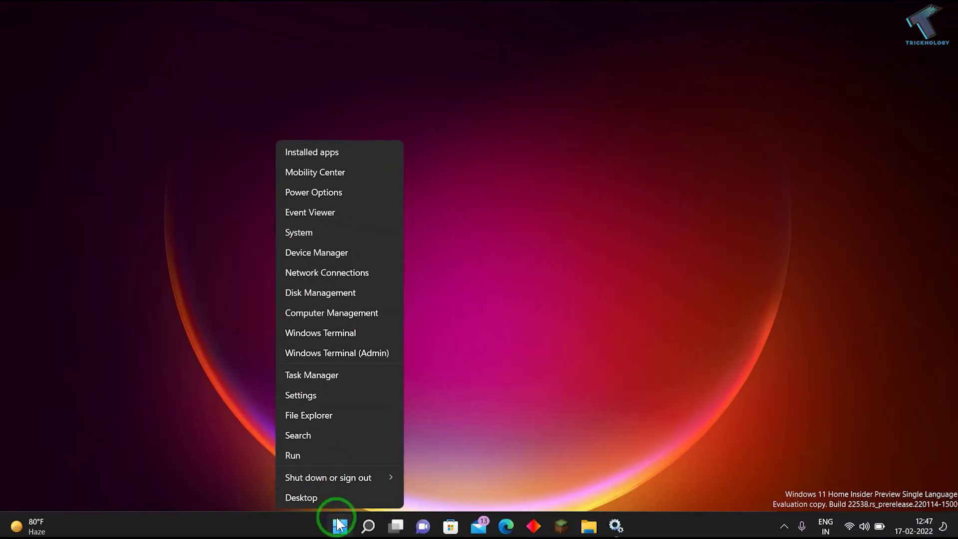
pyautogui.click(342, 260)
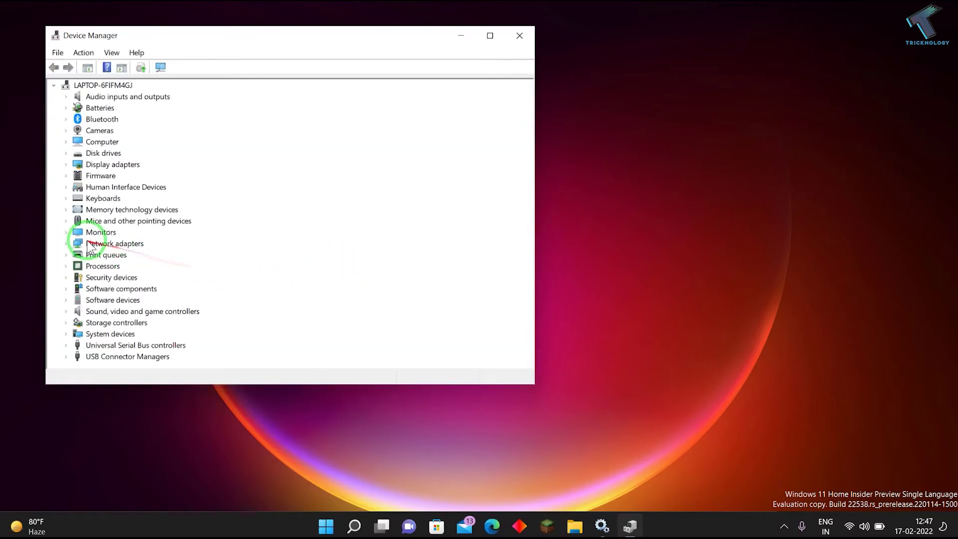
pyautogui.click(67, 244)
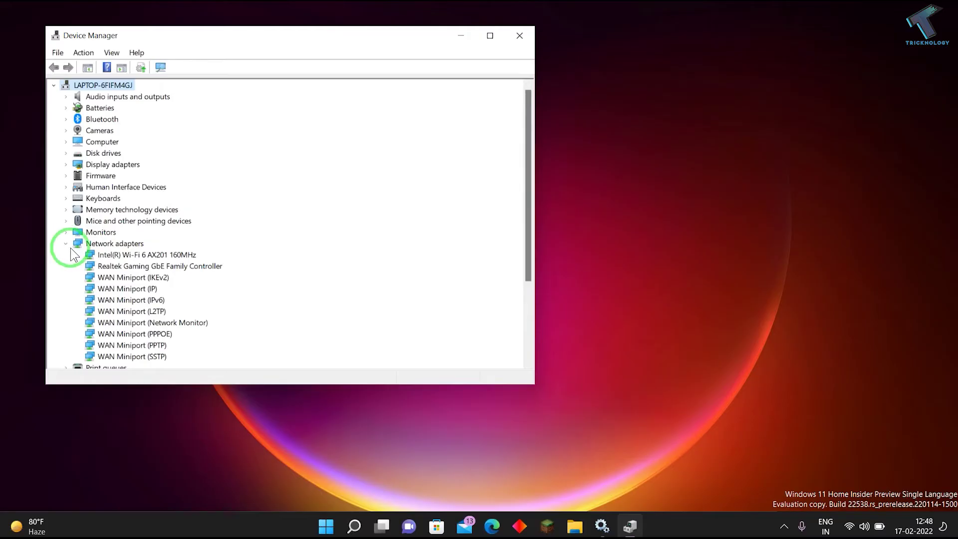
pyautogui.click(169, 257)
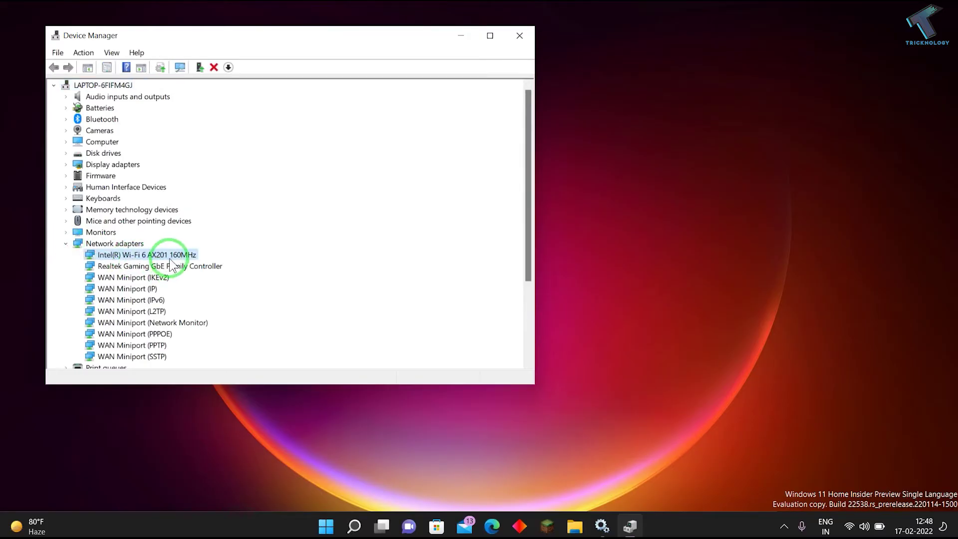
pyautogui.rightClick(172, 263)
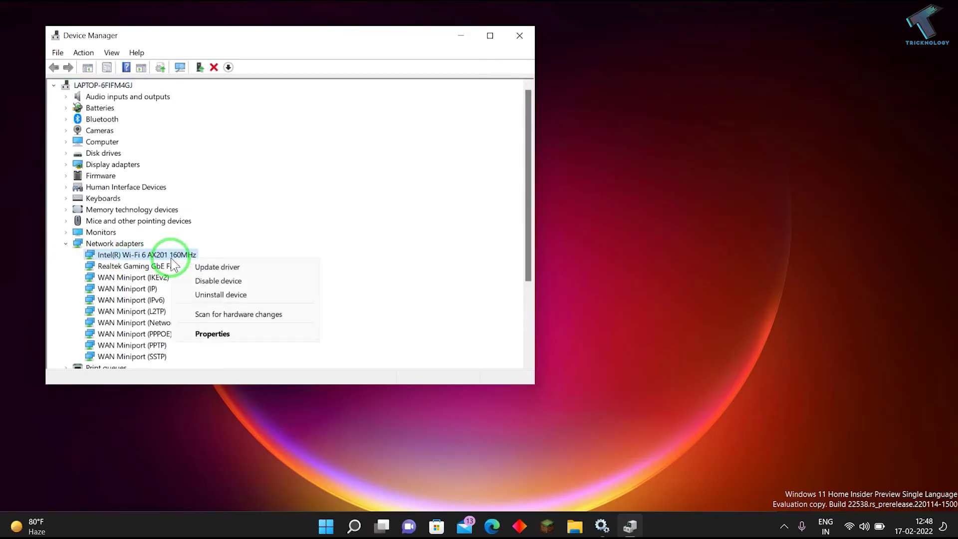
pyautogui.click(224, 266)
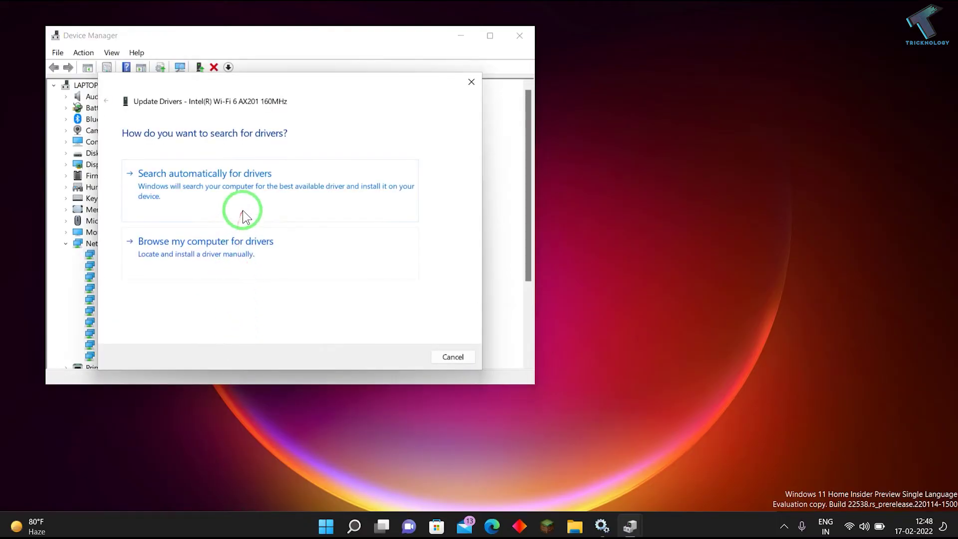
# - Run the automatic driver search, close the 'best driver already installed' result, and reopen adapter Properties
pyautogui.click(243, 211)
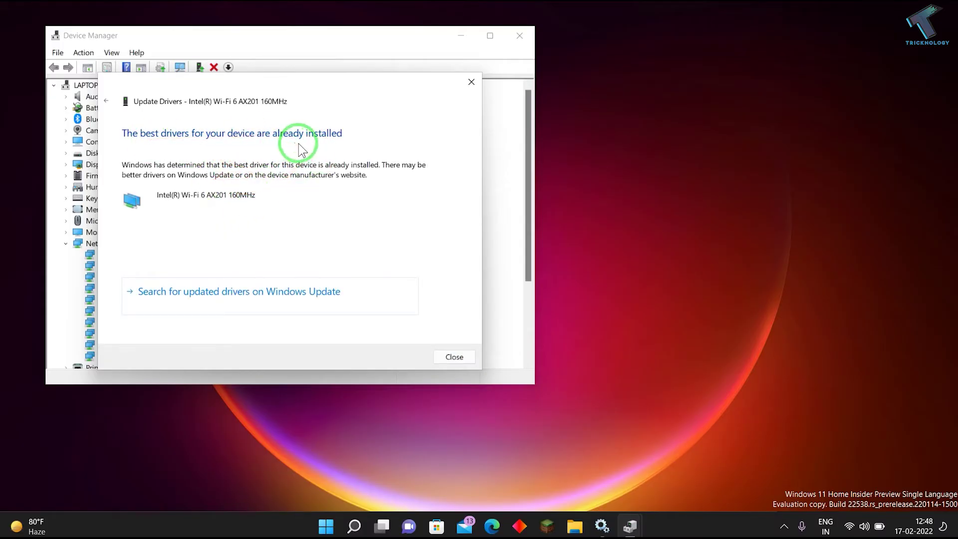
pyautogui.click(454, 356)
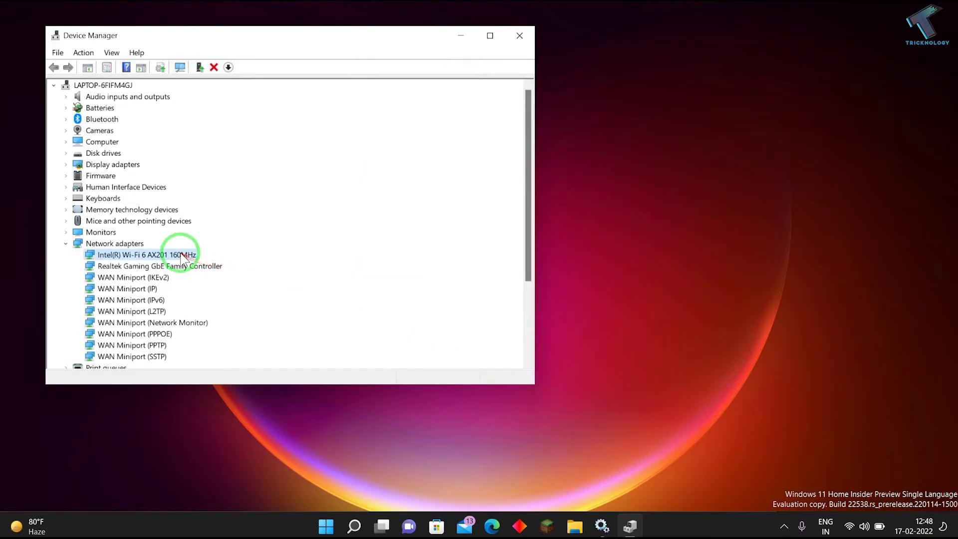
pyautogui.rightClick(199, 255)
pyautogui.click(233, 329)
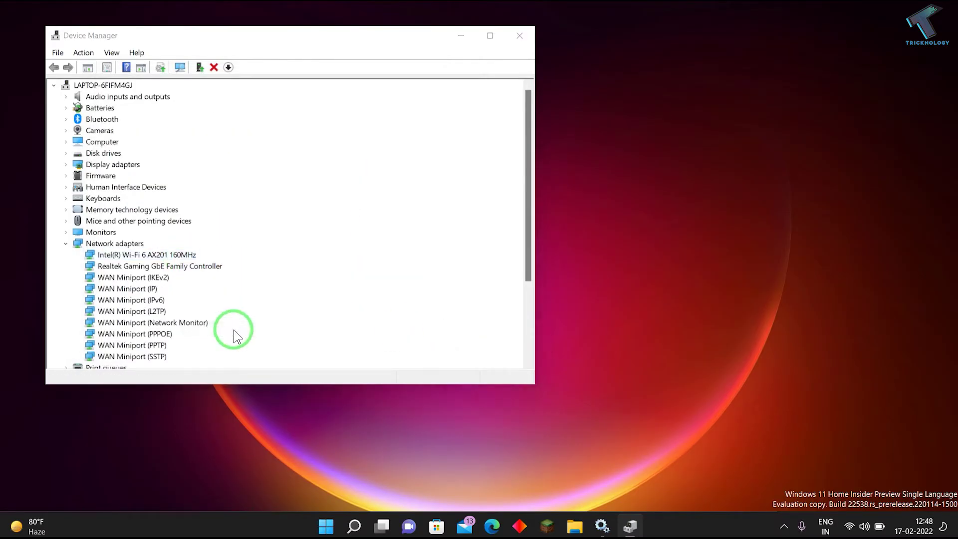
# - Allow the computer to turn off the Wi-Fi adapter to save power, then close Device Manager
pyautogui.click(343, 92)
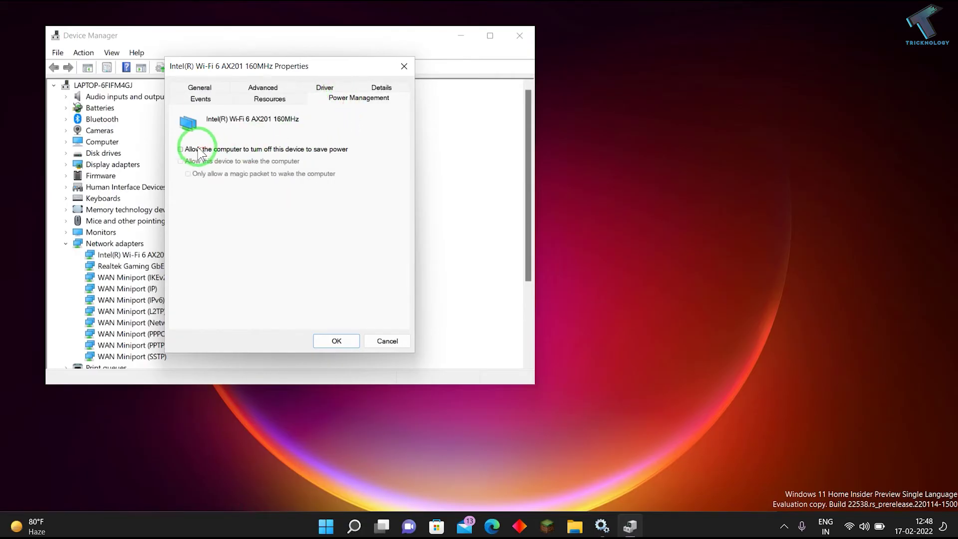
pyautogui.click(231, 151)
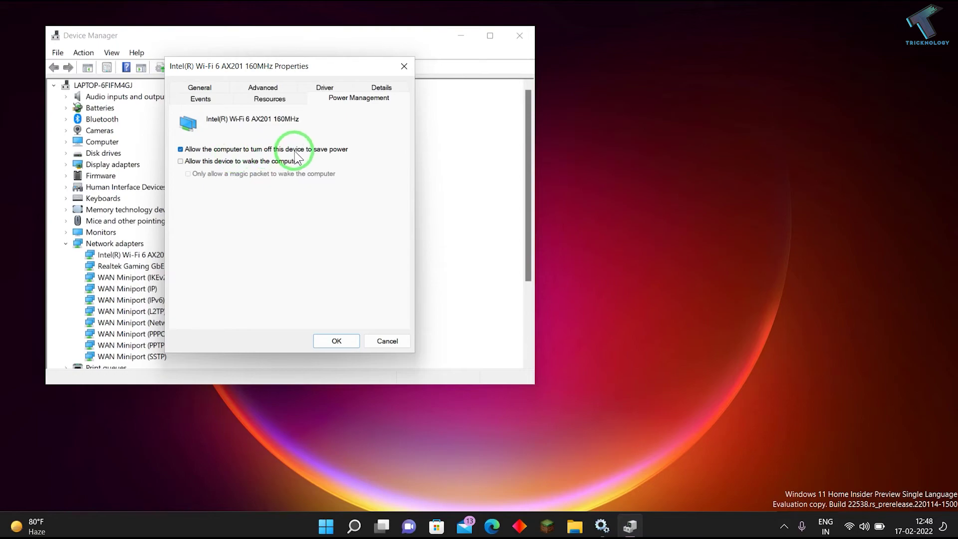
pyautogui.click(337, 342)
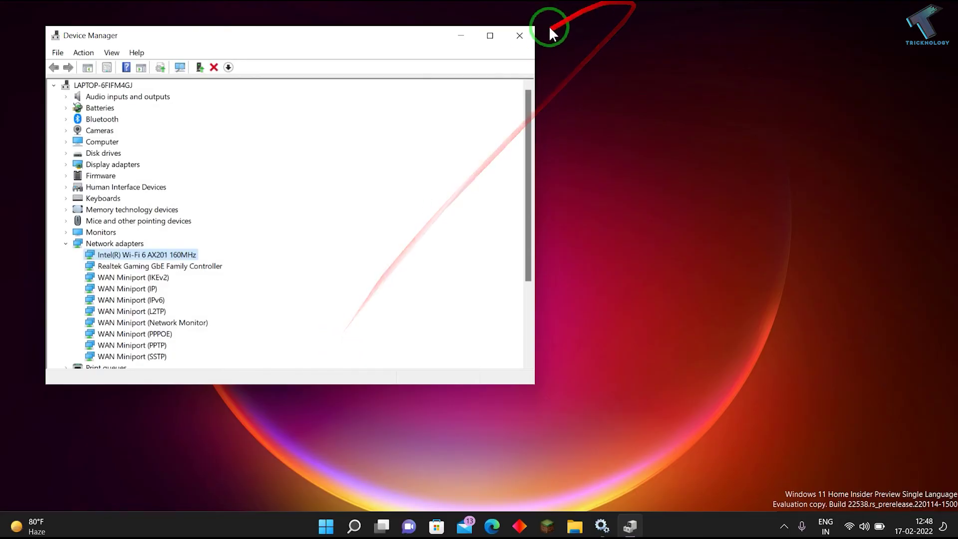
pyautogui.click(526, 34)
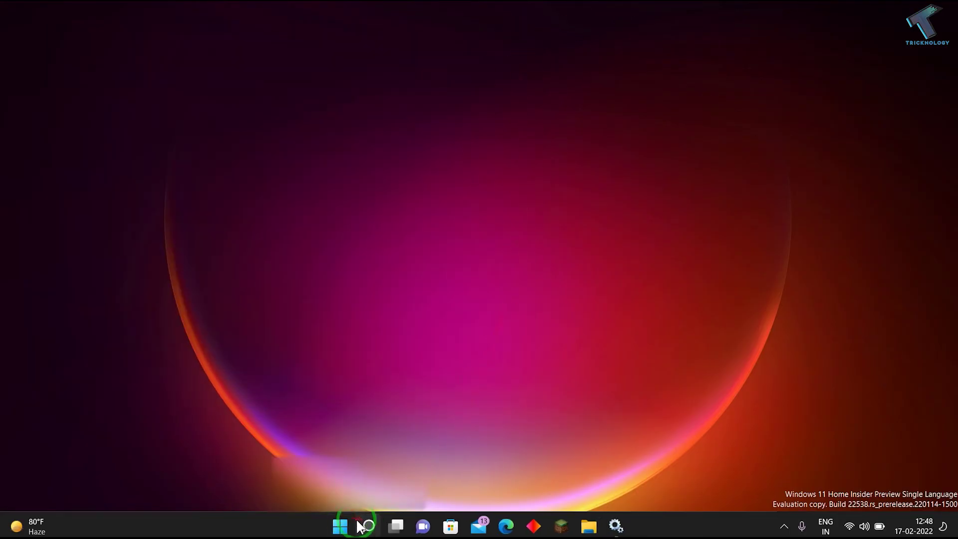
pyautogui.click(341, 526)
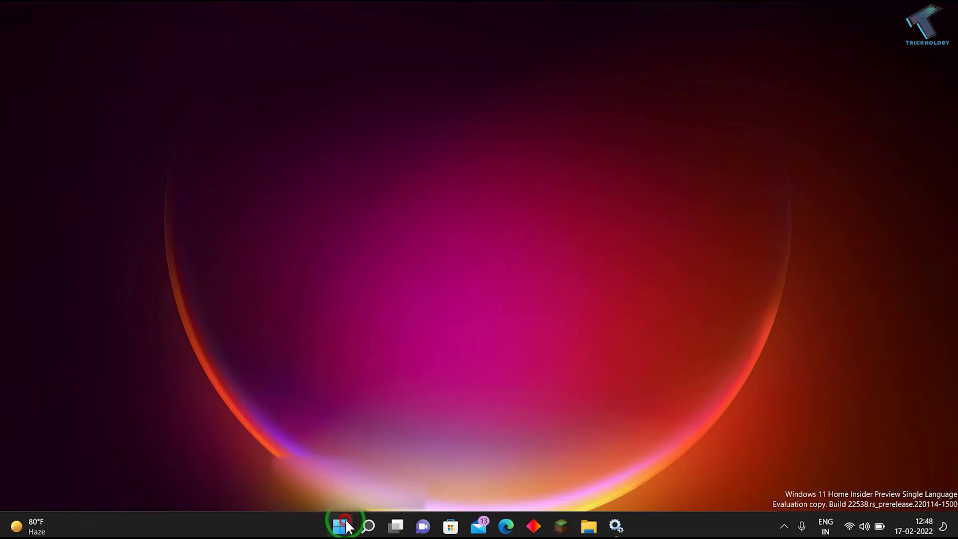
pyautogui.click(344, 527)
# - Search for 'power plan', open Edit power plan, and open the Balanced plan's advanced settings
pyautogui.write('poer')
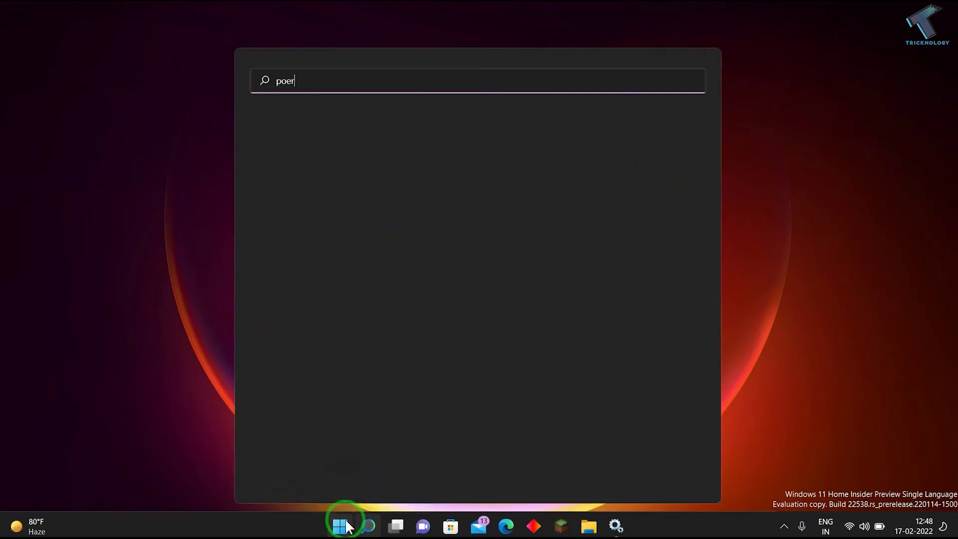
pyautogui.write('t')
pyautogui.press('BackSpace')
pyautogui.press('BackSpace')
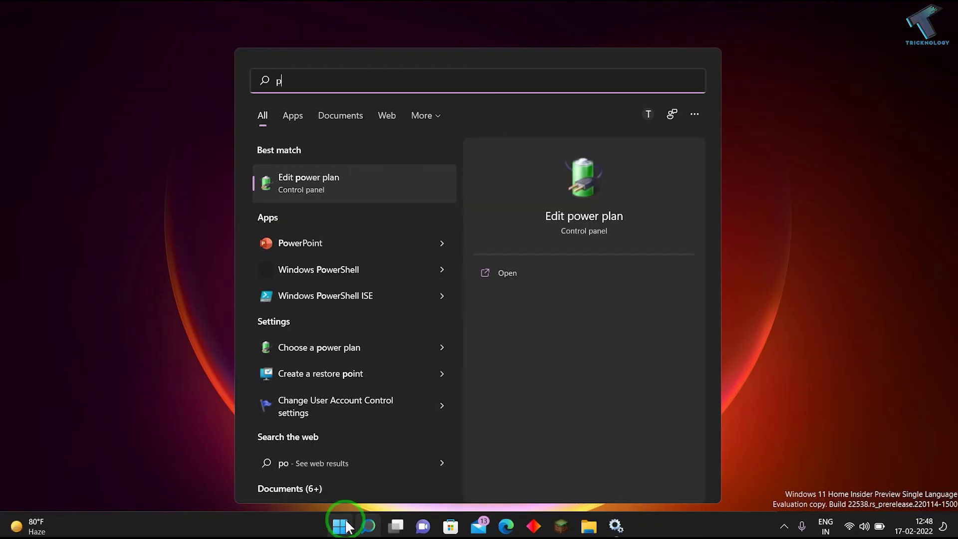
pyautogui.write('ower p')
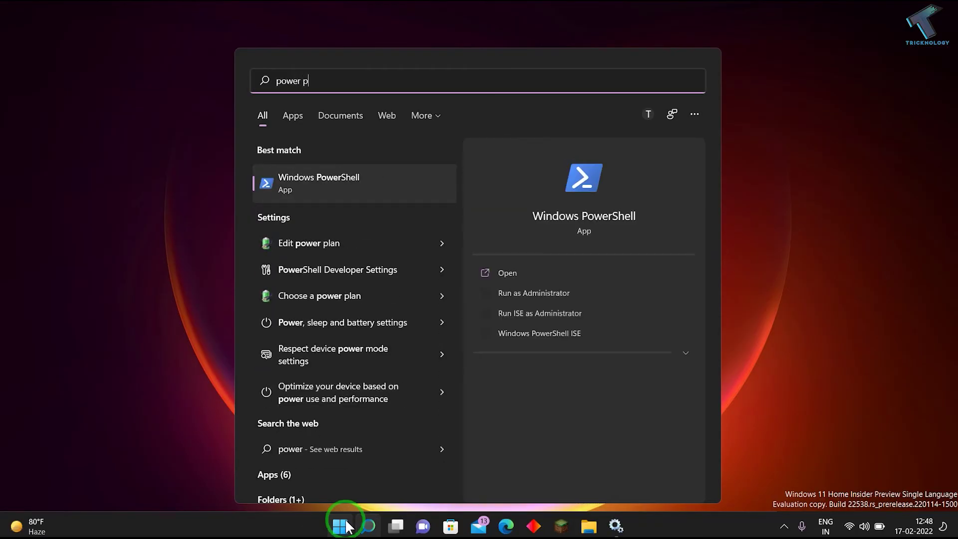
pyautogui.write('lan')
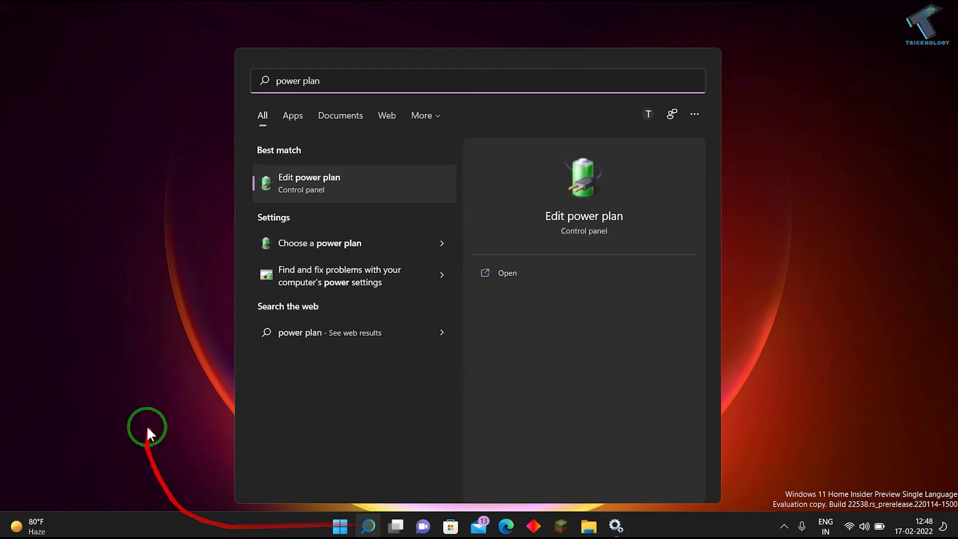
pyautogui.click(338, 186)
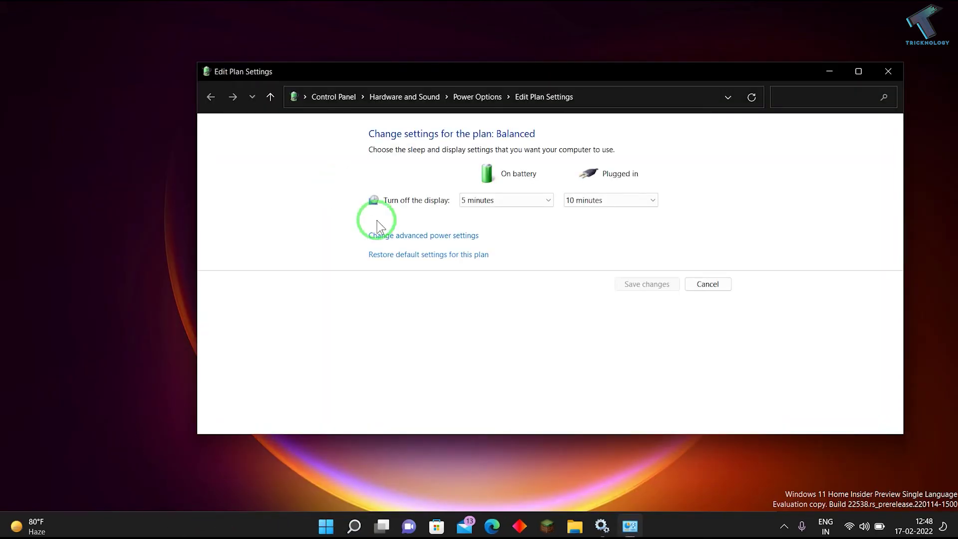
pyautogui.click(432, 238)
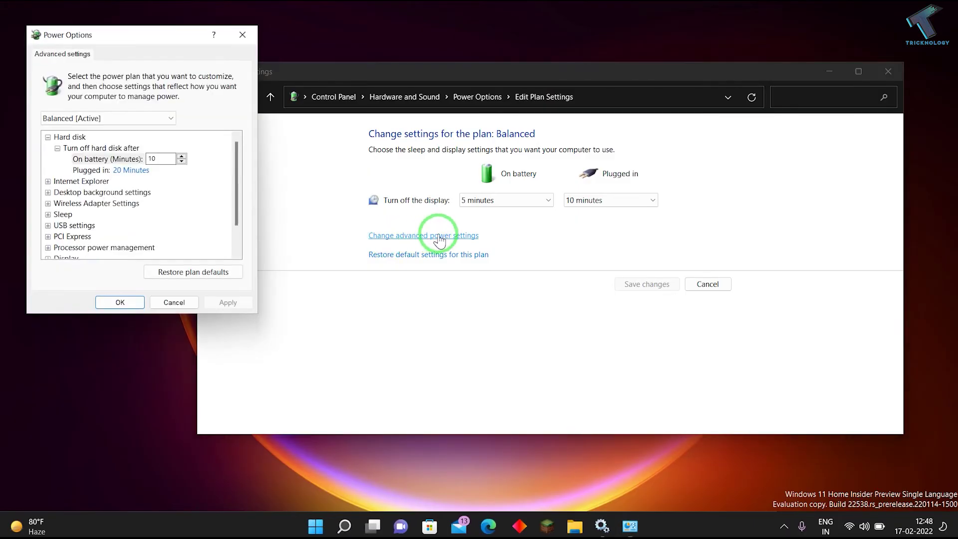
# - Set Wireless Adapter Power Saving Mode to Maximum Performance on battery and plugged in, then apply and close
pyautogui.moveTo(59, 34); pyautogui.dragTo(324, 56)
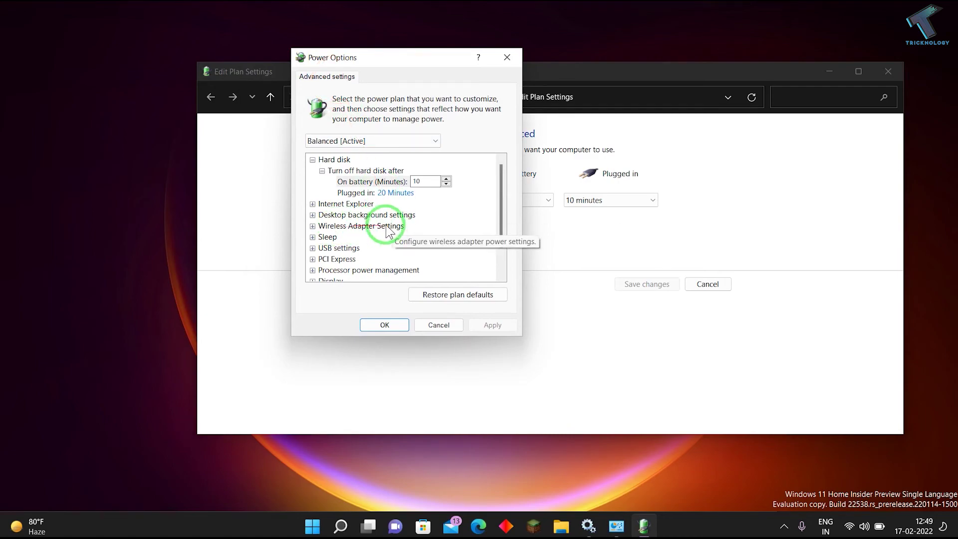
pyautogui.click(312, 227)
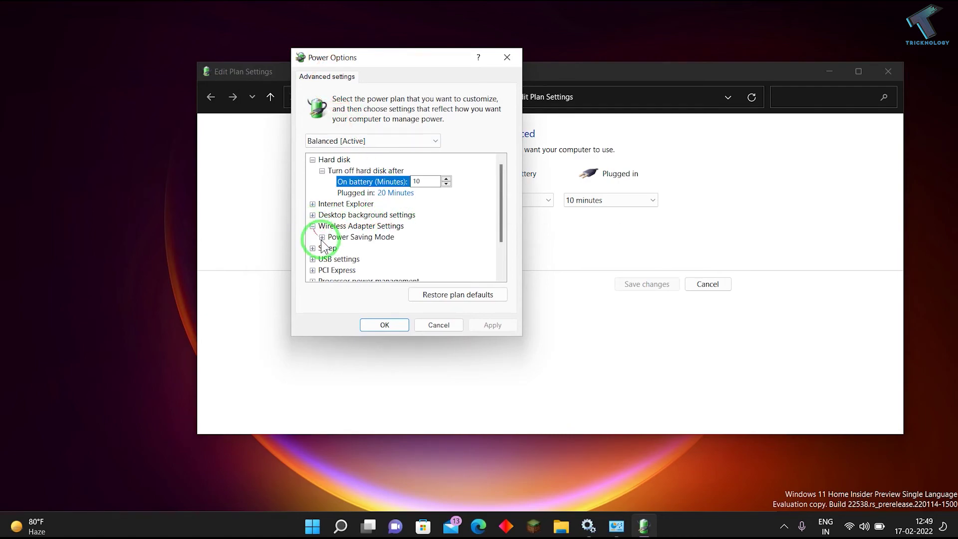
pyautogui.click(322, 237)
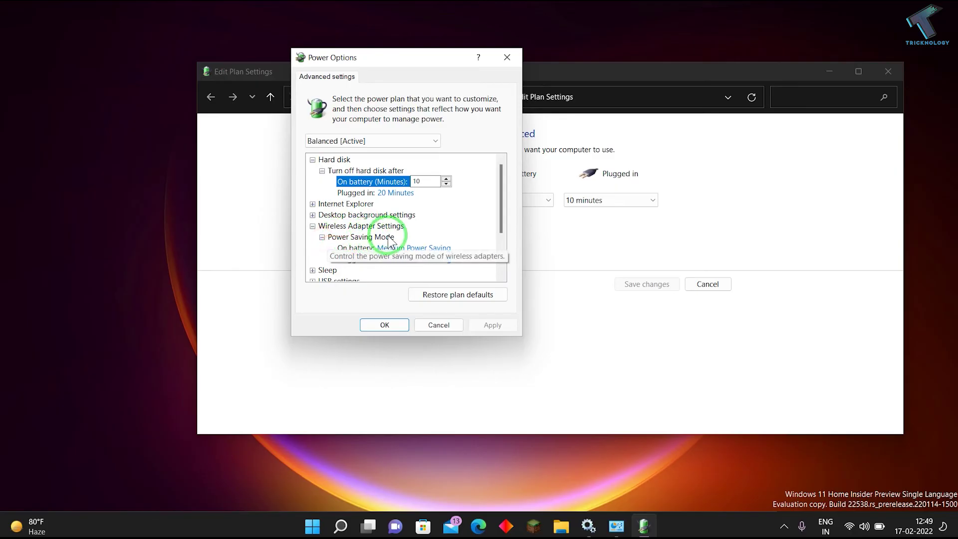
pyautogui.click(432, 250)
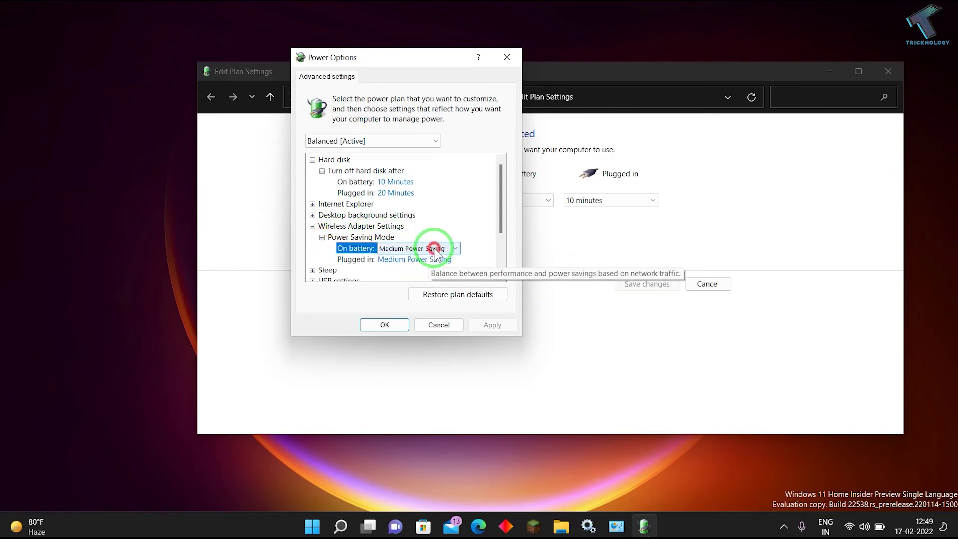
pyautogui.click(436, 249)
pyautogui.click(429, 259)
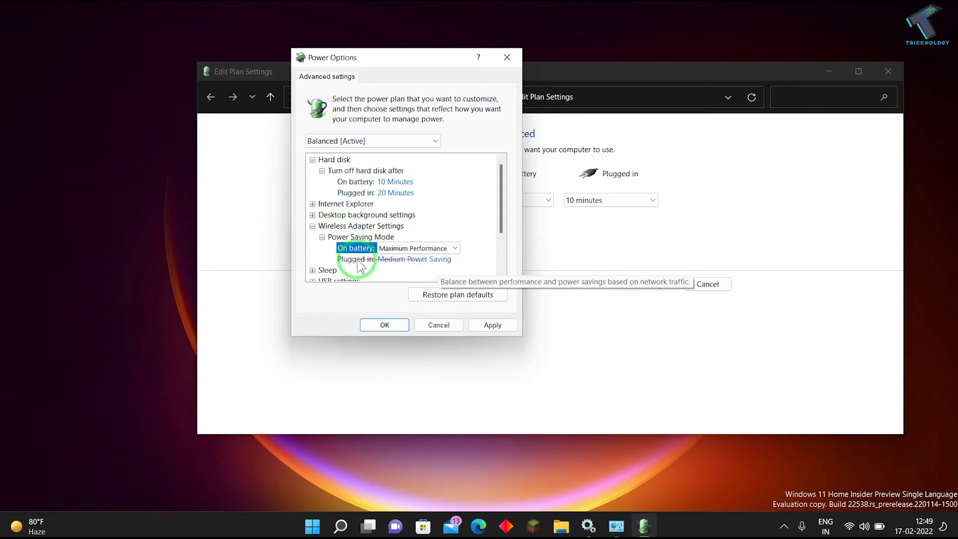
pyautogui.click(400, 259)
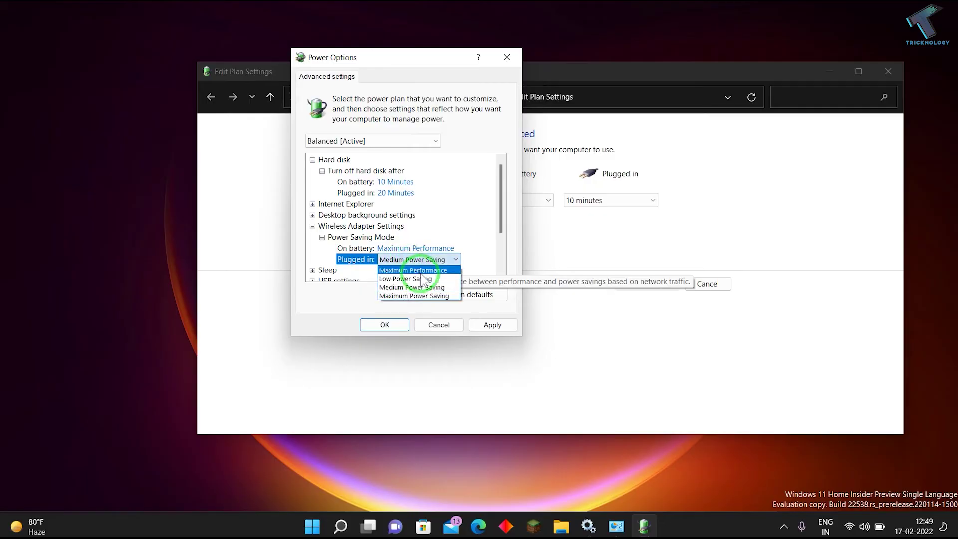
pyautogui.click(414, 270)
pyautogui.click(499, 324)
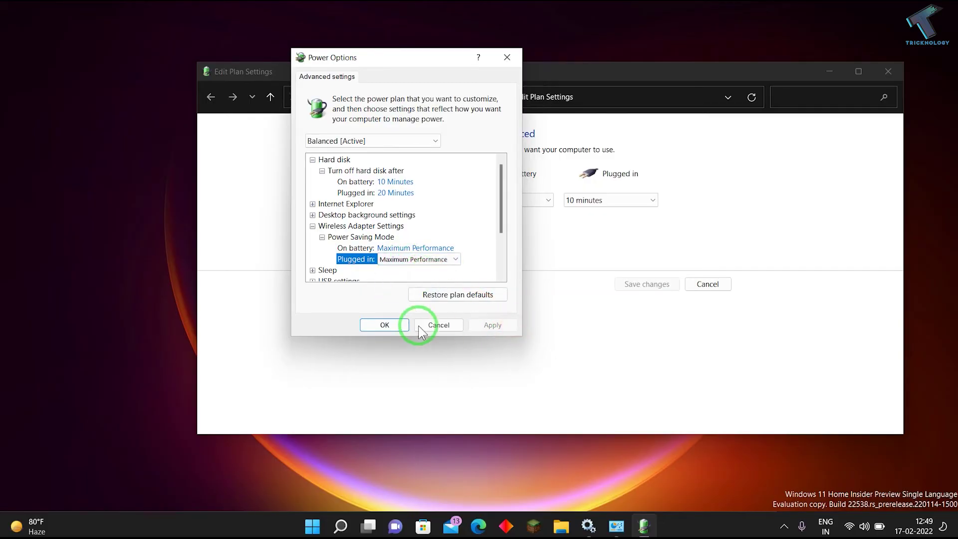
pyautogui.click(397, 325)
pyautogui.click(889, 72)
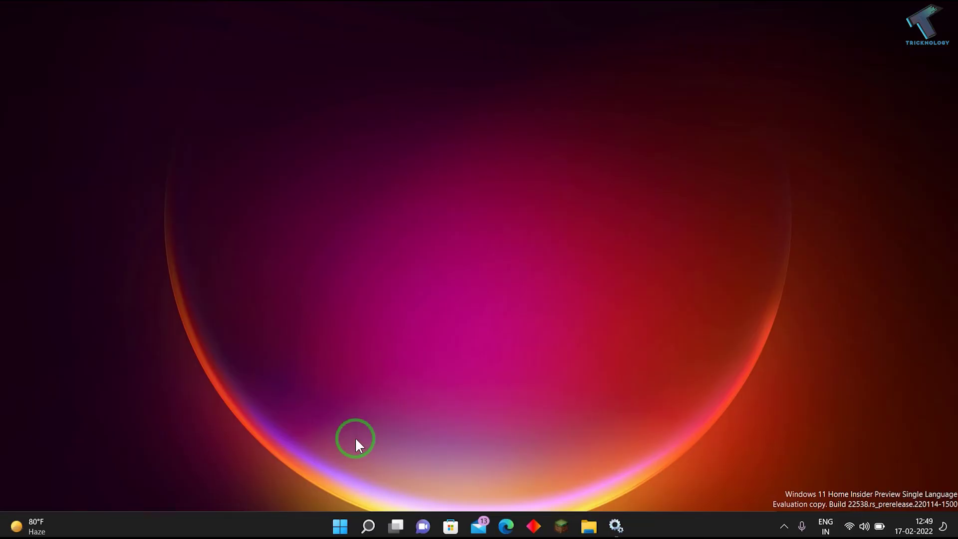
# - Launch Command Prompt as administrator from a Start search for 'cmd', approving the UAC prompt
pyautogui.click(339, 526)
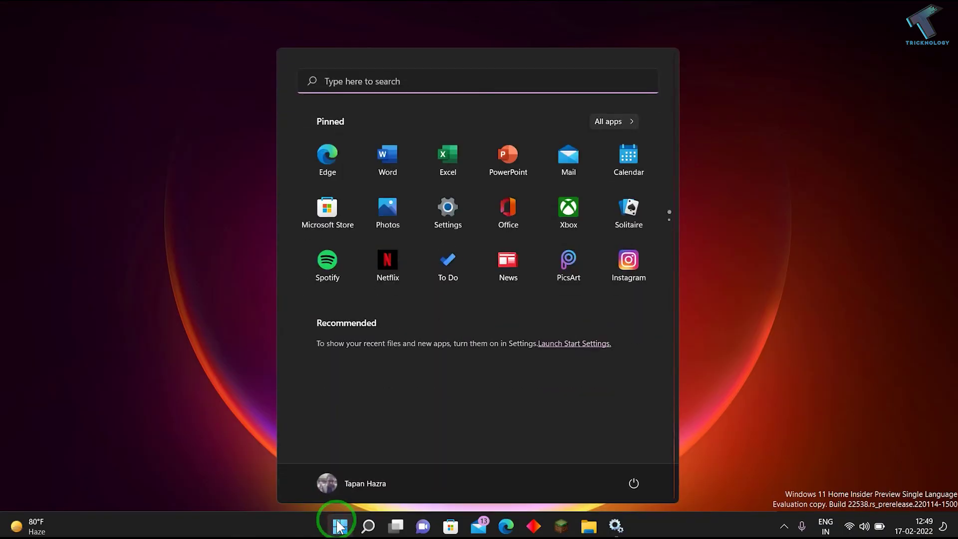
pyautogui.write('cmd')
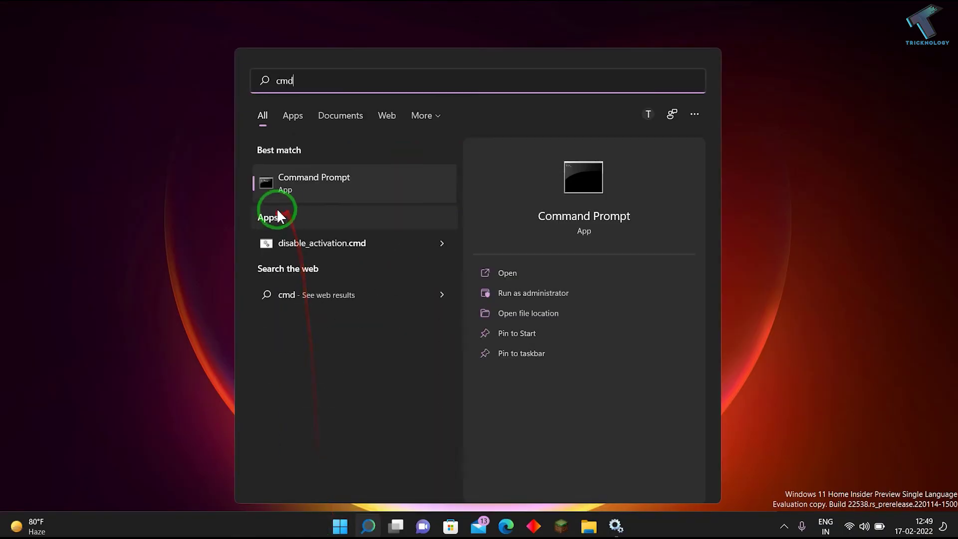
pyautogui.rightClick(302, 188)
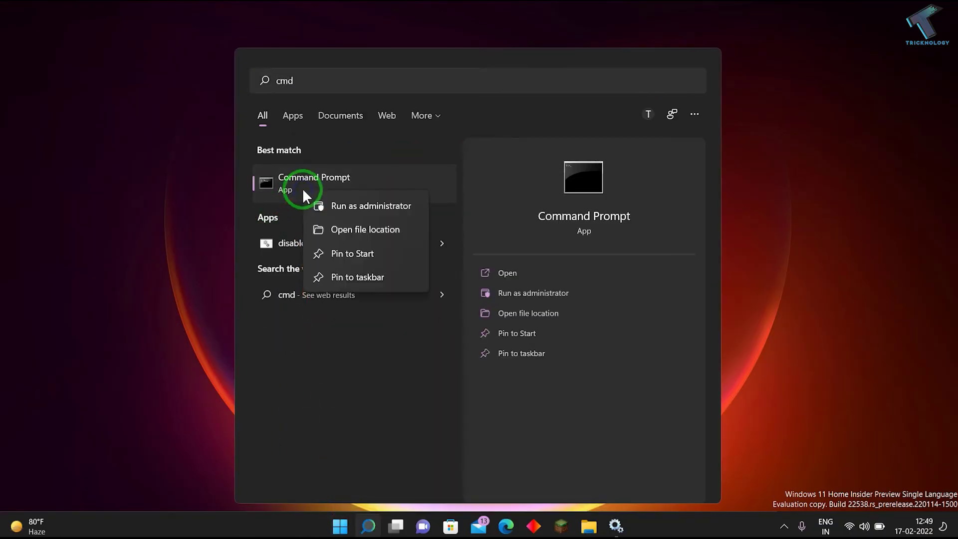
pyautogui.click(341, 205)
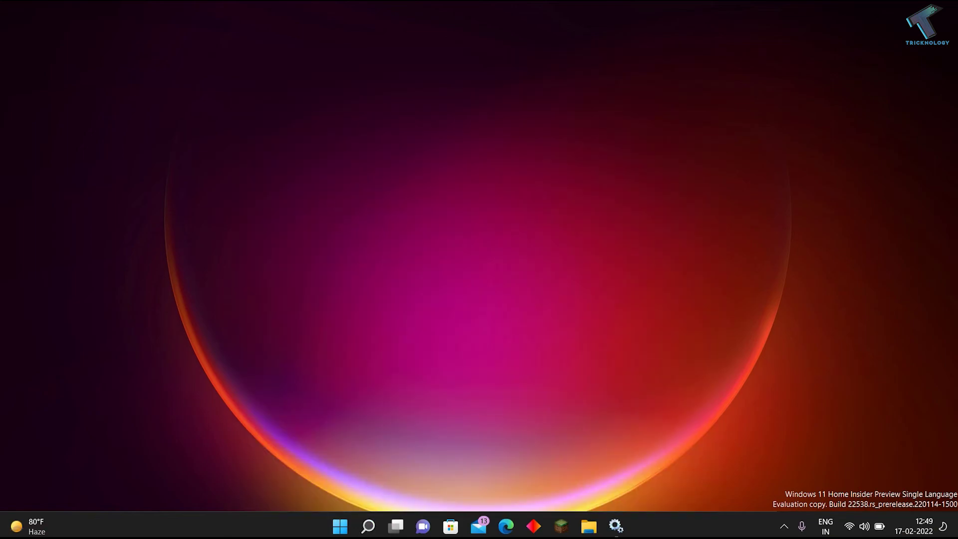
pyautogui.click(443, 355)
# - Run 'netsh winsock reset' and then 'ipconfig /release' in the command window
pyautogui.moveTo(365, 89); pyautogui.dragTo(521, 82)
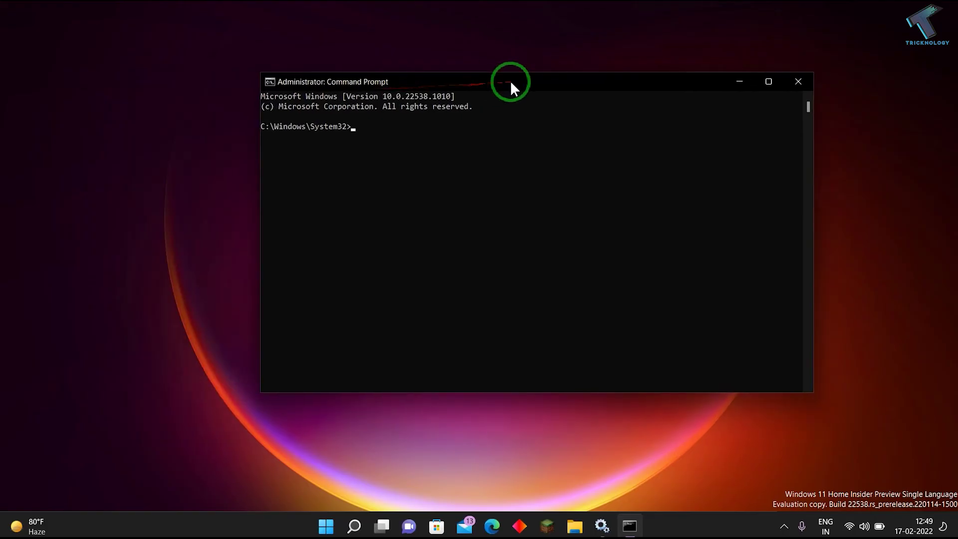
pyautogui.write('n')
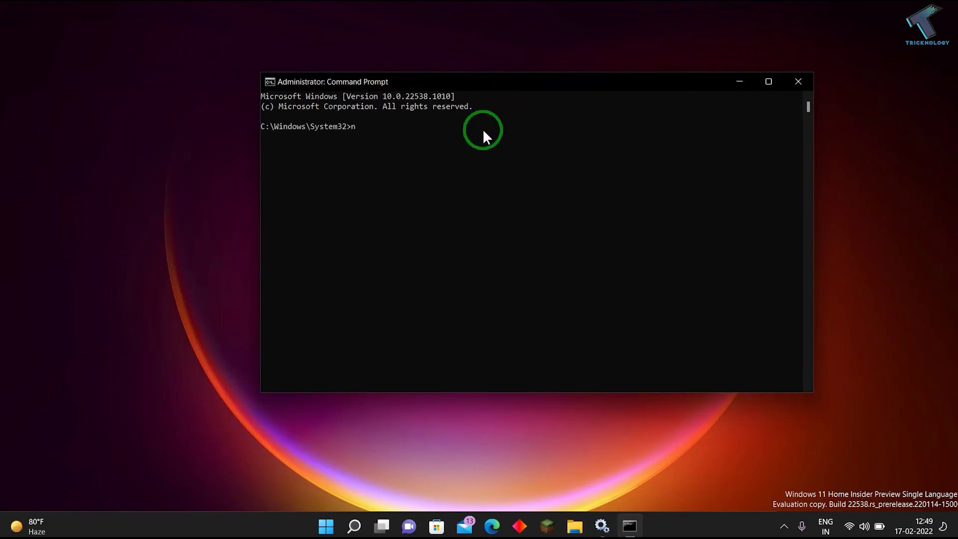
pyautogui.write('etsh')
pyautogui.write(' win')
pyautogui.write('sock reset')
pyautogui.press('Return')
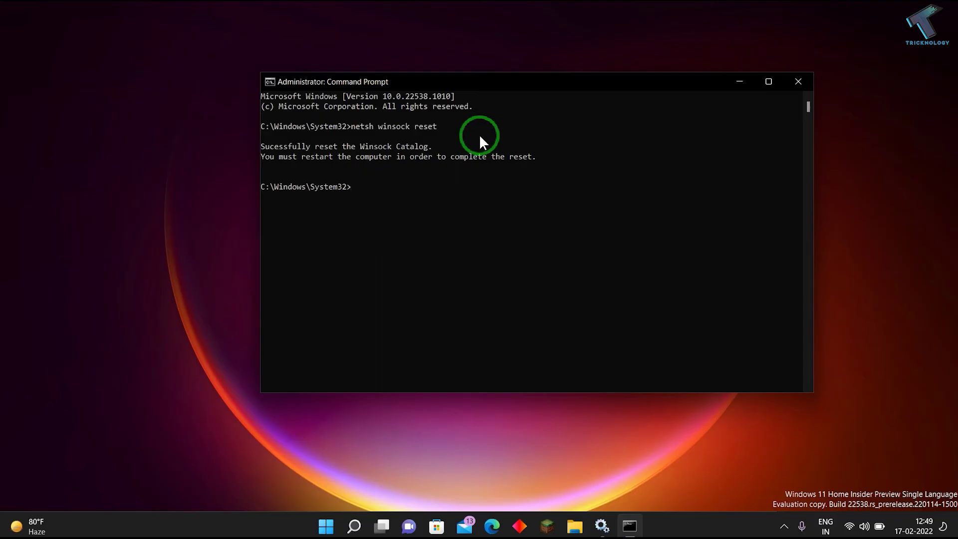
pyautogui.write('ipconfig')
pyautogui.write(' /')
pyautogui.write('release')
pyautogui.press('Return')
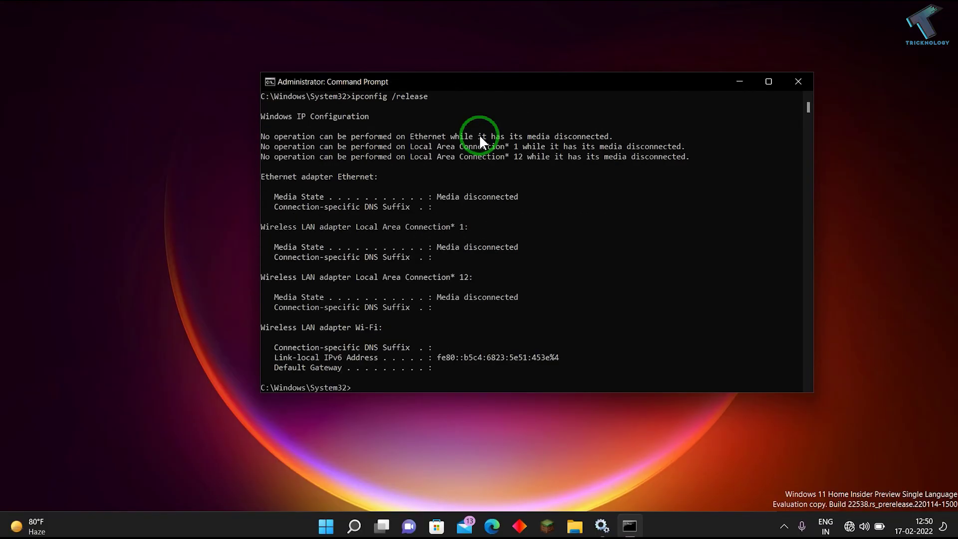
# - Renew the IP address with 'ipconfig /renew', editing the recalled release command
pyautogui.press('Up')
pyautogui.scroll(-2, 360, 176)
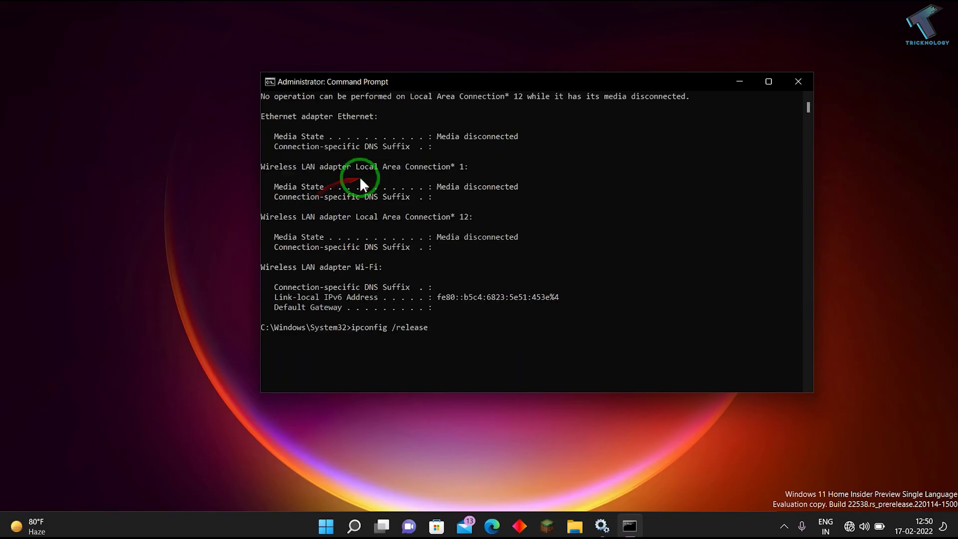
pyautogui.scroll(-2, 359, 176)
pyautogui.scroll(-1, 360, 175)
pyautogui.press('BackSpace')
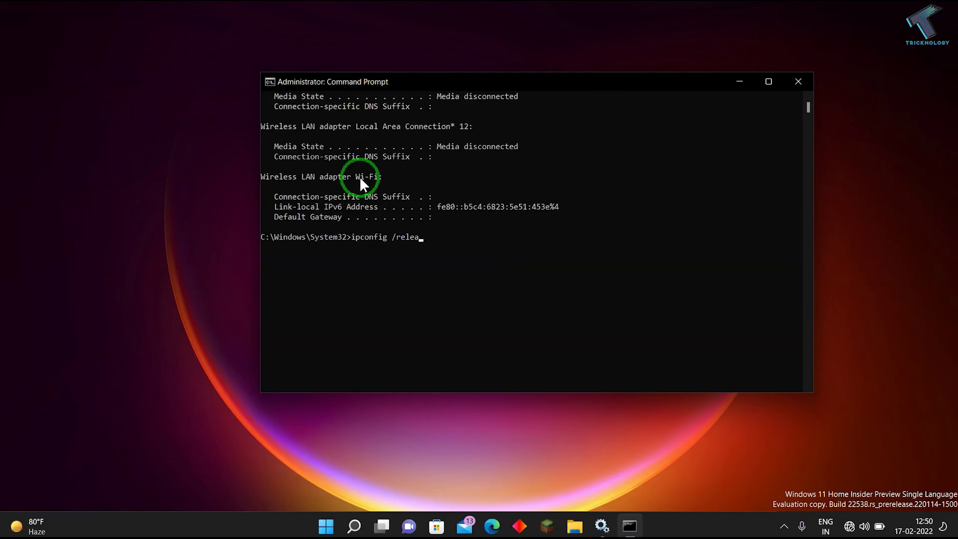
pyautogui.press('BackSpace')
pyautogui.press('BackSpace')
pyautogui.press('BackSpace')
pyautogui.press('BackSpace')
pyautogui.write('new')
pyautogui.press('Return')
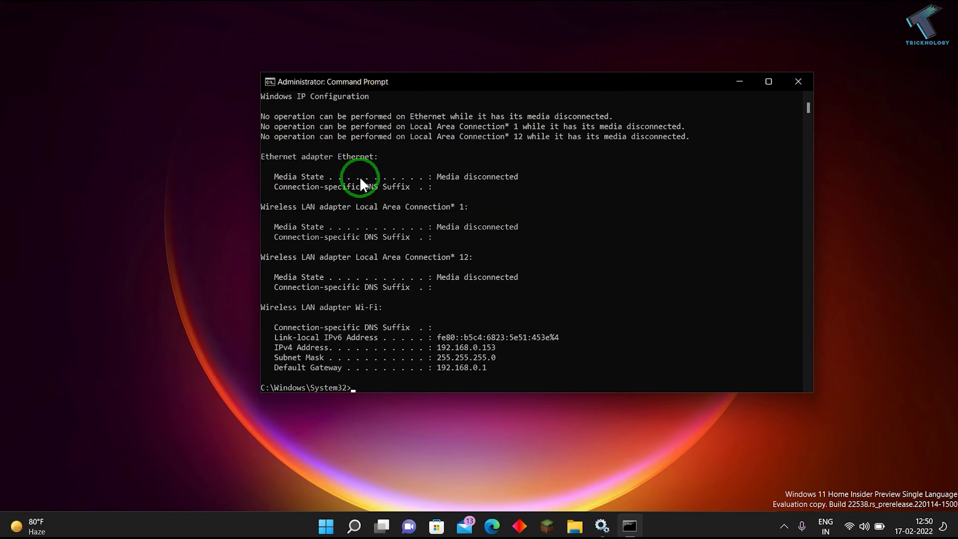
# - Flush the DNS cache with 'ipconfig /flushdns' and close Command Prompt
pyautogui.press('Up')
pyautogui.press('BackSpace')
pyautogui.press('BackSpace')
pyautogui.press('BackSpace')
pyautogui.press('BackSpace')
pyautogui.press('BackSpace')
pyautogui.write('flus')
pyautogui.write('hdns')
pyautogui.press('Return')
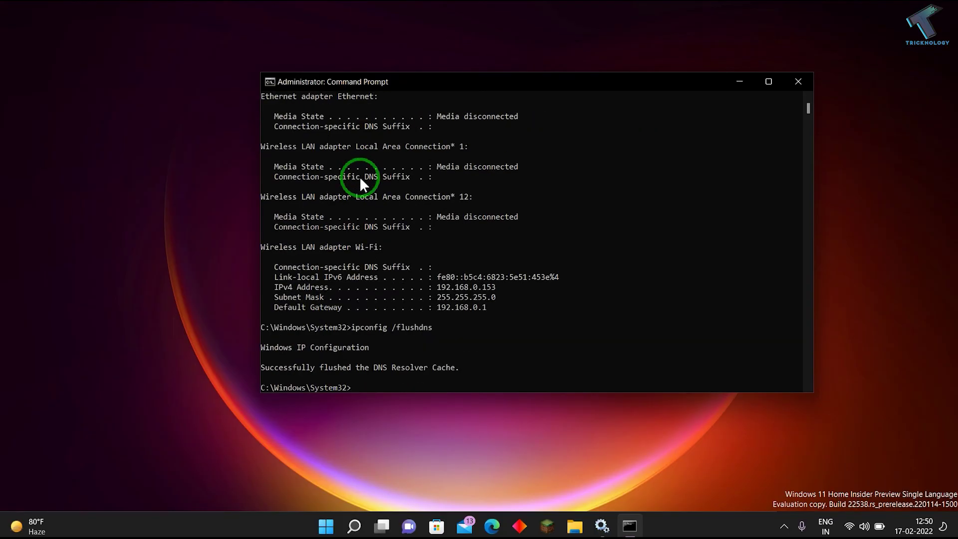
pyautogui.click(794, 82)
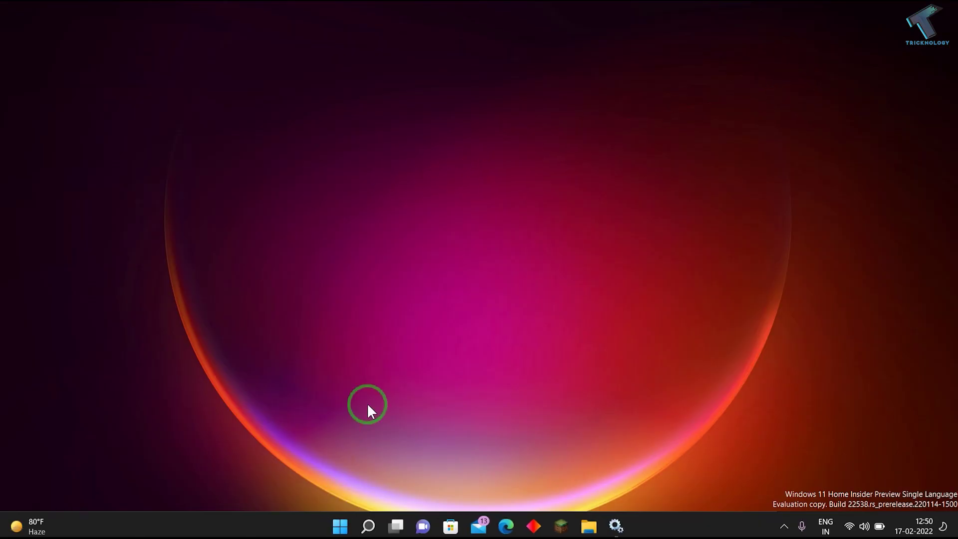
# - Go to Settings > Network & internet > Advanced network settings > Network reset
pyautogui.rightClick(341, 524)
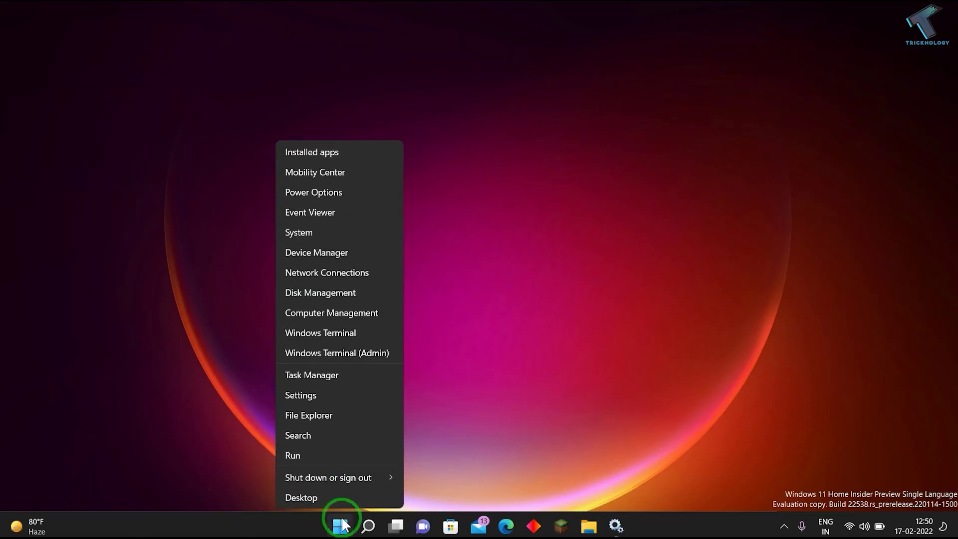
pyautogui.click(346, 397)
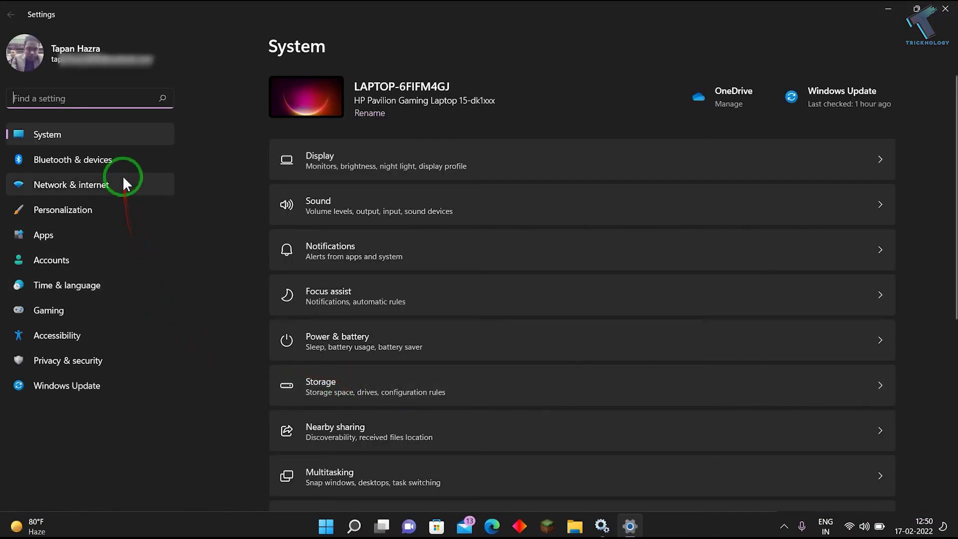
pyautogui.click(124, 184)
pyautogui.scroll(-1, 494, 304)
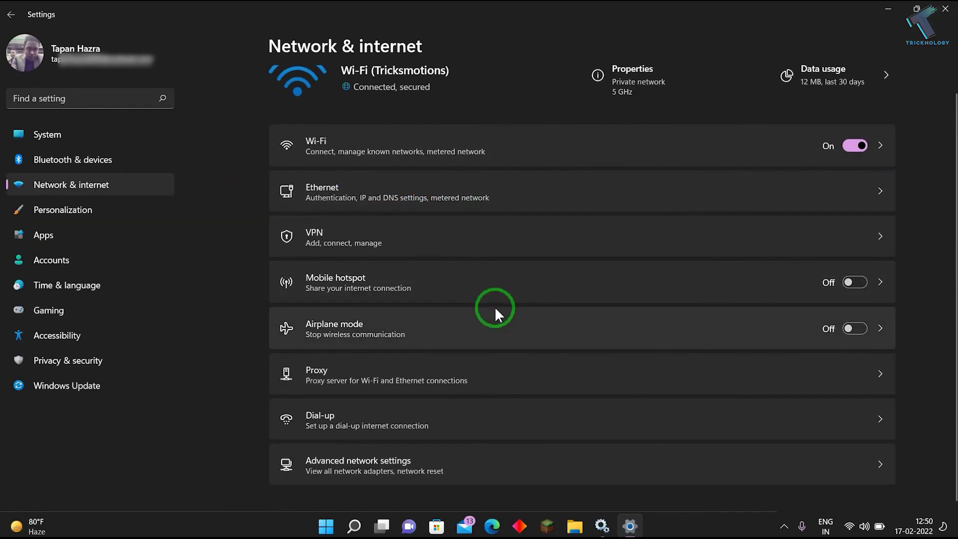
pyautogui.click(483, 454)
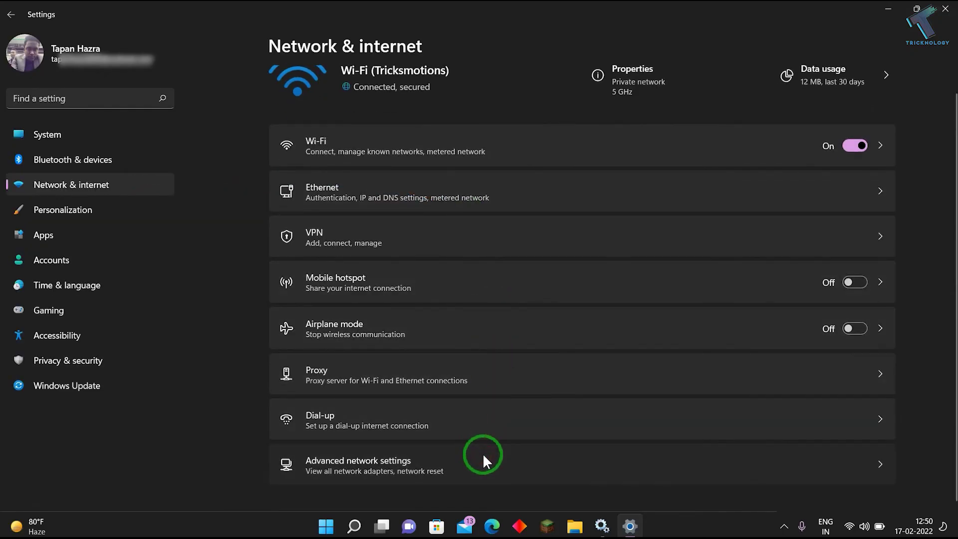
pyautogui.scroll(-2, 483, 395)
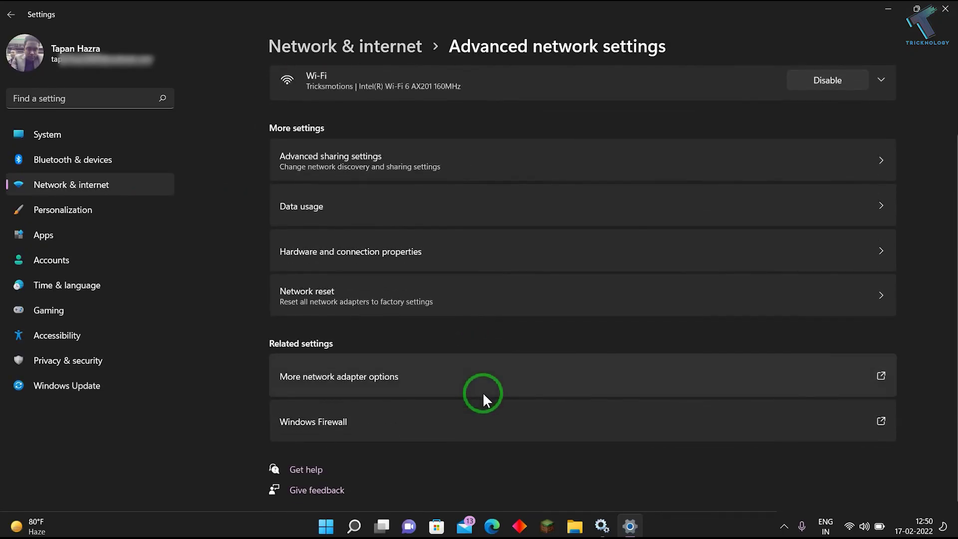
pyautogui.scroll(2, 484, 392)
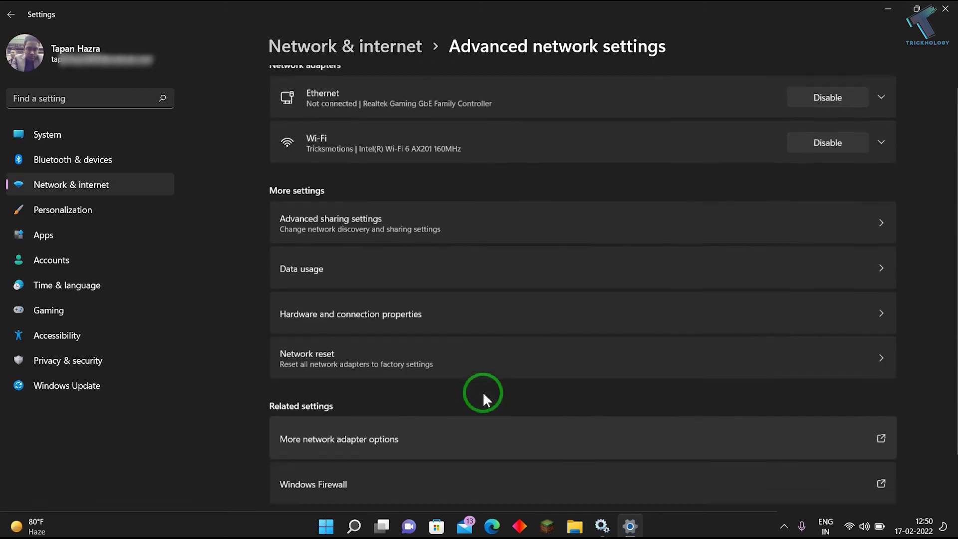
pyautogui.click(463, 370)
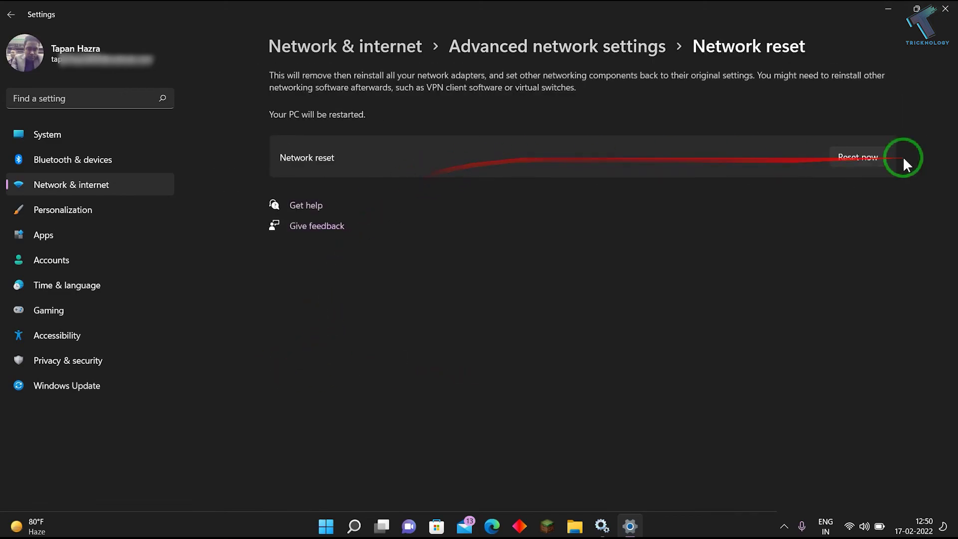
# - Confirm Network reset with Reset now and Yes, close Settings, and dismiss the sign-out notice
pyautogui.click(865, 156)
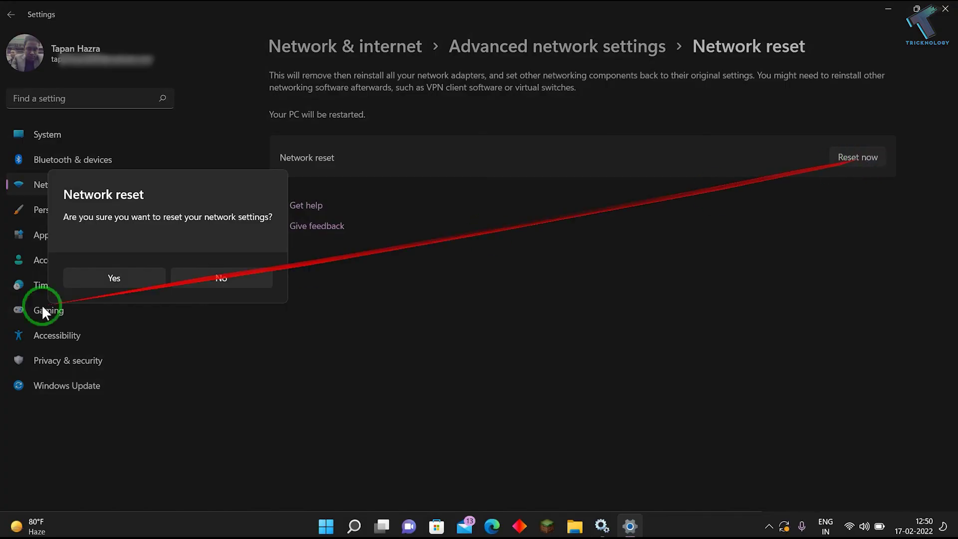
pyautogui.click(86, 281)
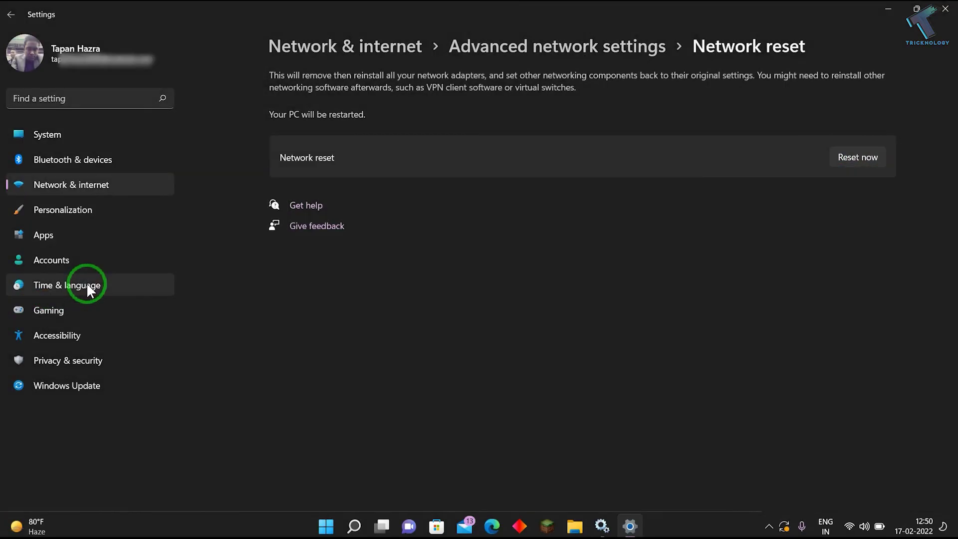
pyautogui.click(950, 19)
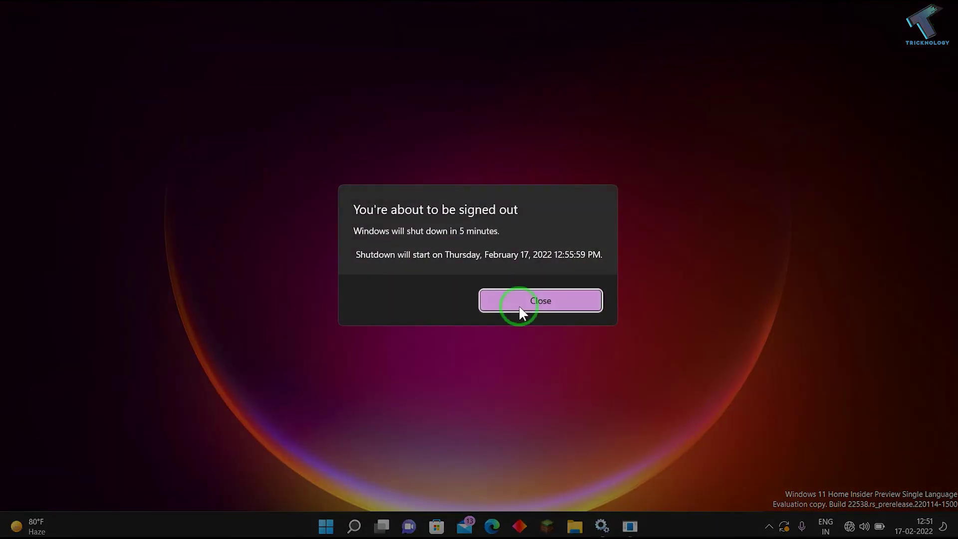
pyautogui.click(522, 303)
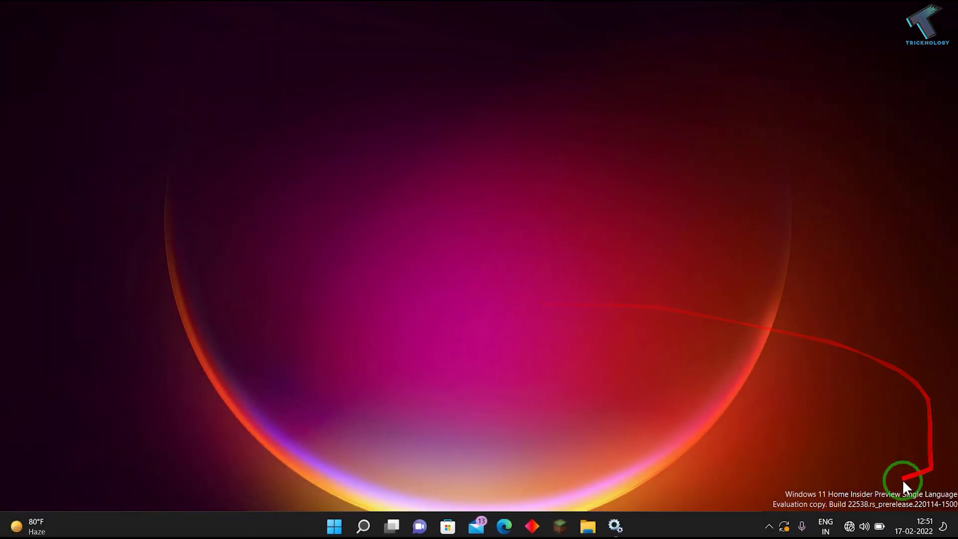